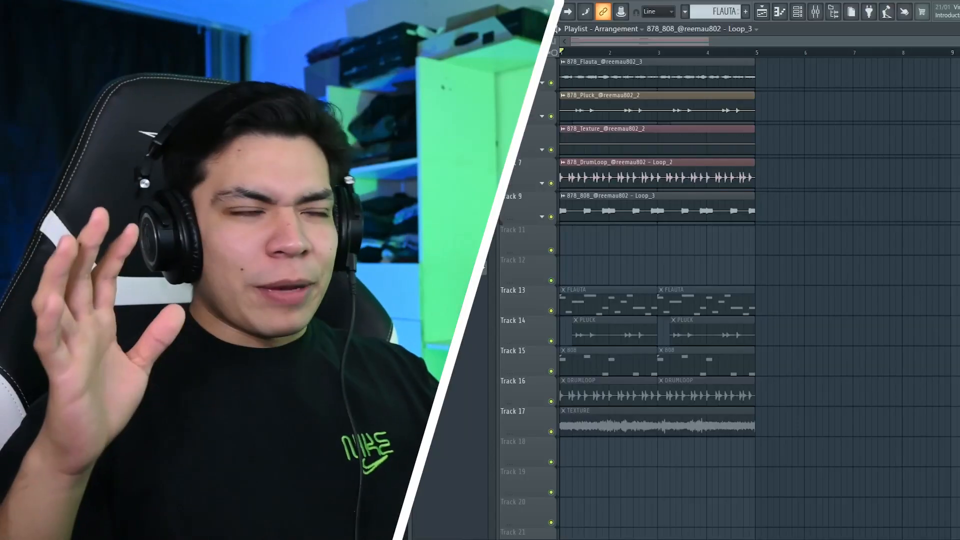
- Unmute the two FLAUTA clips on Track 13 and solo that track in the playlist
{"action": "left_click_drag", "start_coordinate": [879, 465], "coordinate": [562, 257]}
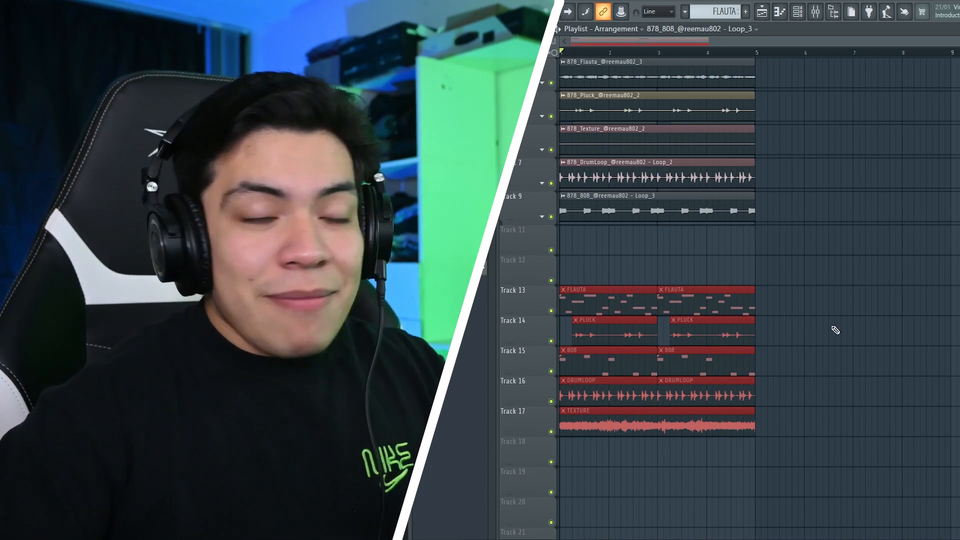
{"action": "left_click", "coordinate": [888, 338]}
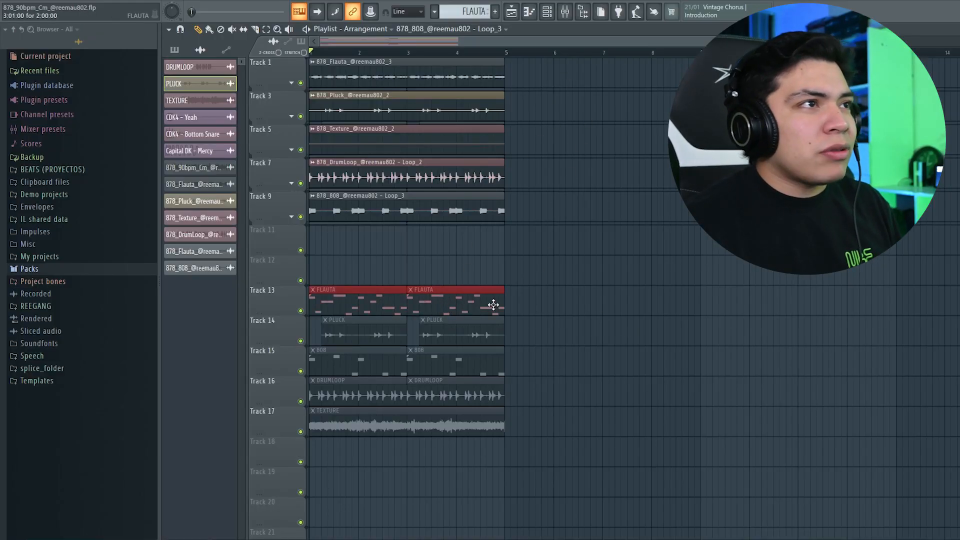
{"action": "left_click_drag", "start_coordinate": [521, 335], "coordinate": [367, 340]}
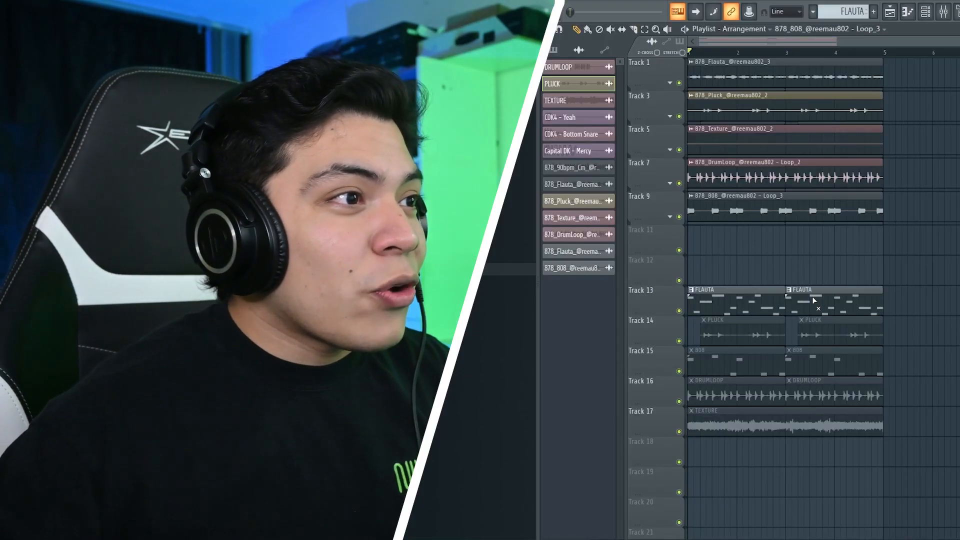
{"action": "right_click", "coordinate": [679, 311]}
- Open the sampler settings of the Lead channel used by the FLAUTA pattern
{"action": "left_click", "coordinate": [718, 301]}
{"action": "left_click", "coordinate": [926, 15]}
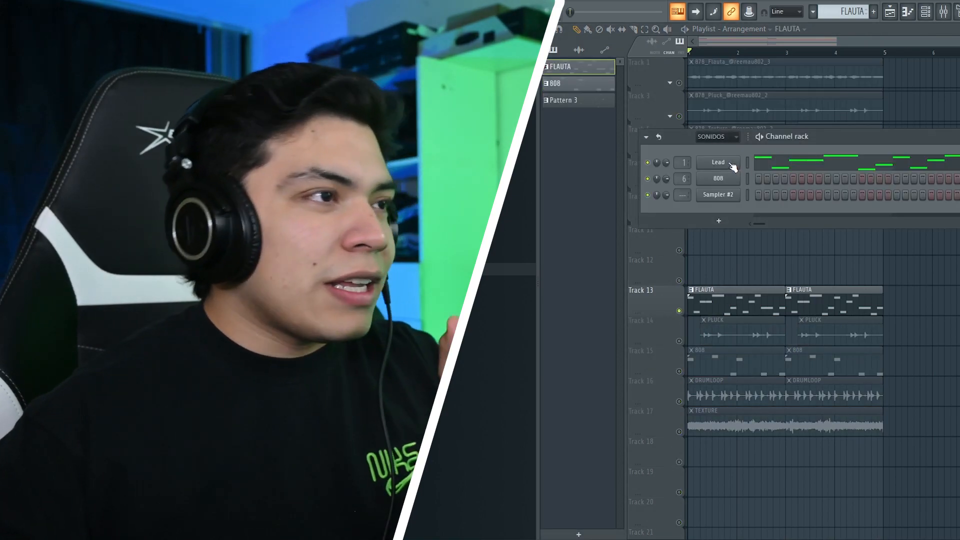
{"action": "left_click", "coordinate": [732, 164]}
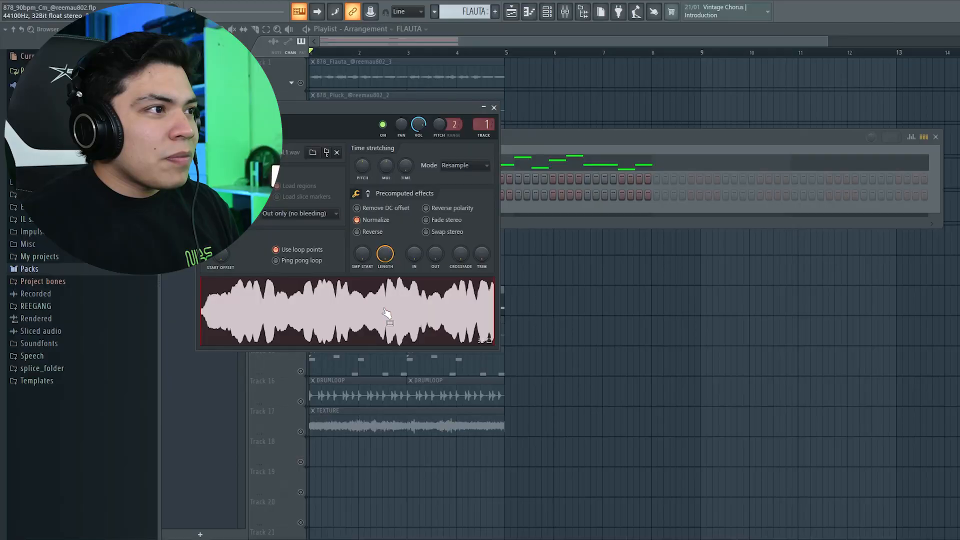
- Bypass all effects on the FLAUTA mixer track and audition the dry Lead sample from its sampler
{"action": "left_click", "coordinate": [564, 11]}
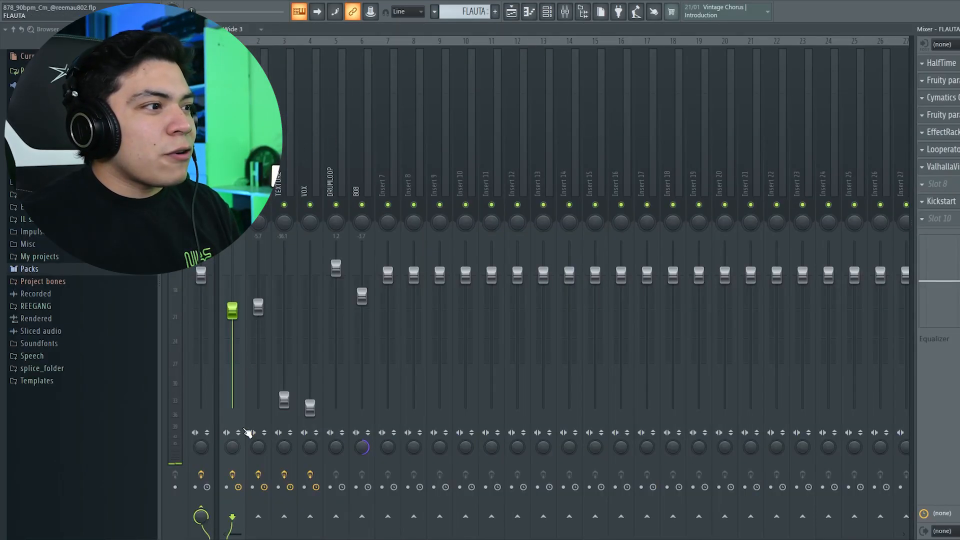
{"action": "left_click", "coordinate": [233, 475]}
{"action": "left_click", "coordinate": [556, 13]}
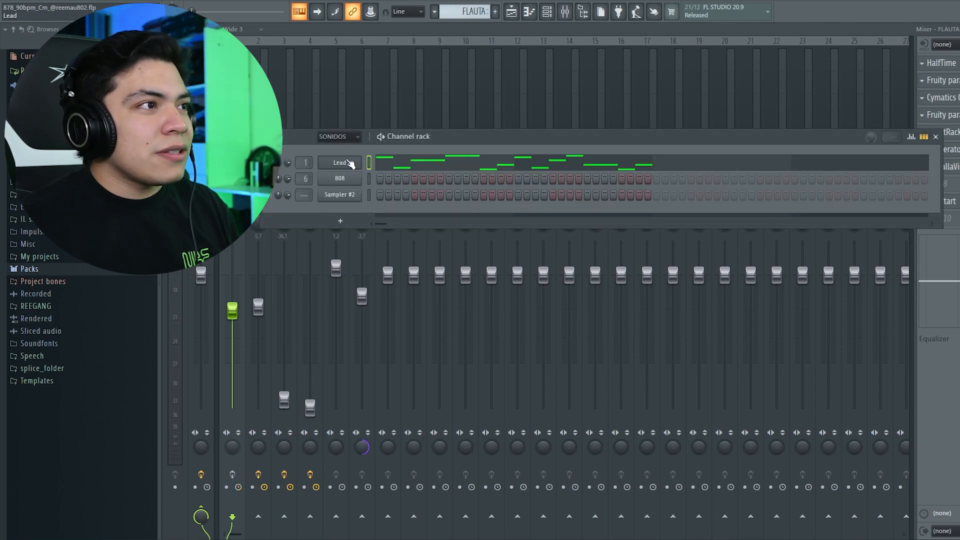
{"action": "left_click", "coordinate": [352, 162]}
{"action": "left_click", "coordinate": [381, 278]}
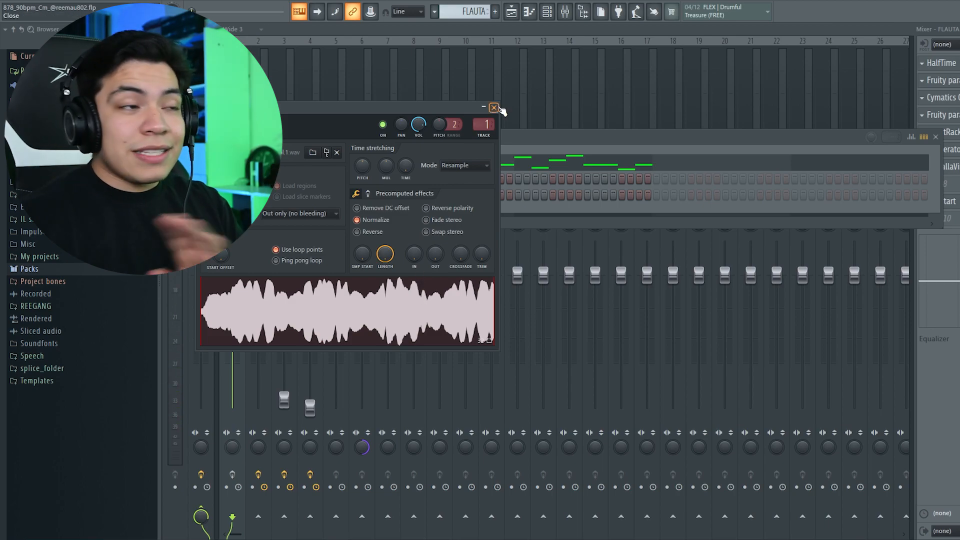
{"action": "left_click", "coordinate": [494, 107]}
- Open the Lead channel's notes in the piano roll and play the dry melody
{"action": "left_click", "coordinate": [415, 166]}
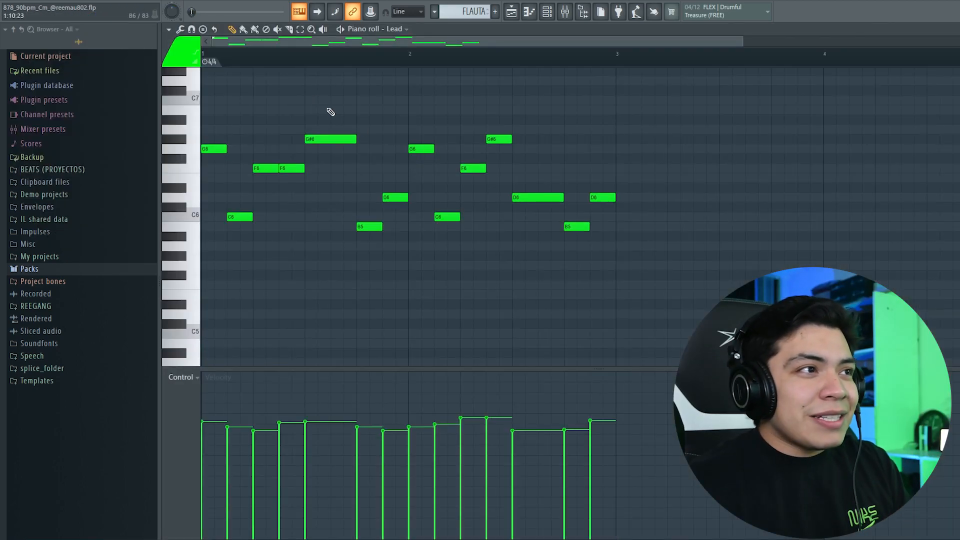
{"action": "key", "text": "space"}
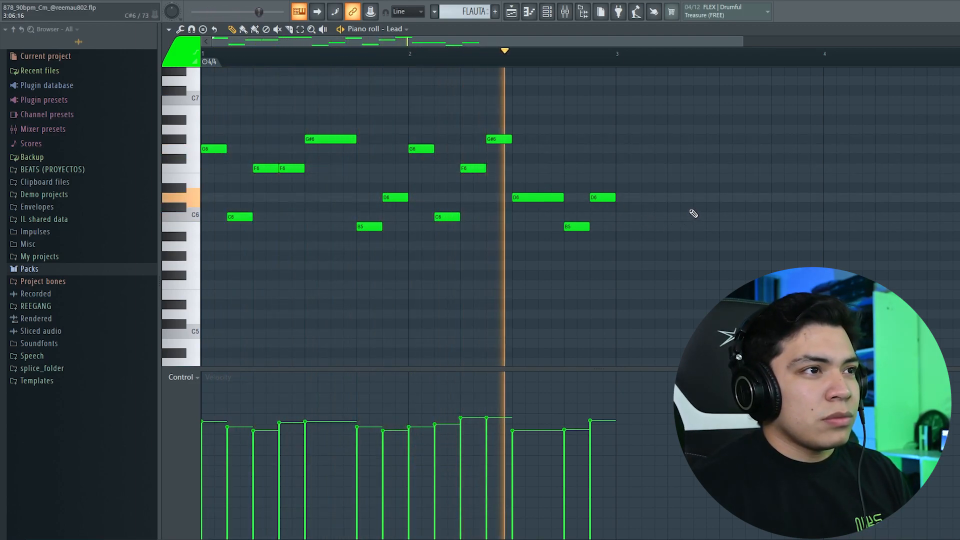
{"action": "key", "text": "space"}
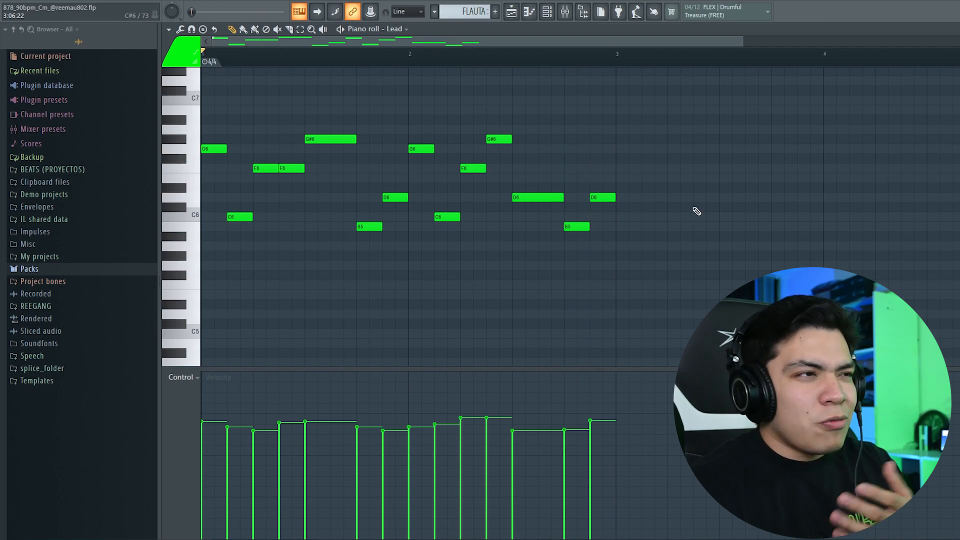
- Examine the Cymatics Origin effect on the FLAUTA mixer track while listening to the melody
{"action": "left_click", "coordinate": [568, 17]}
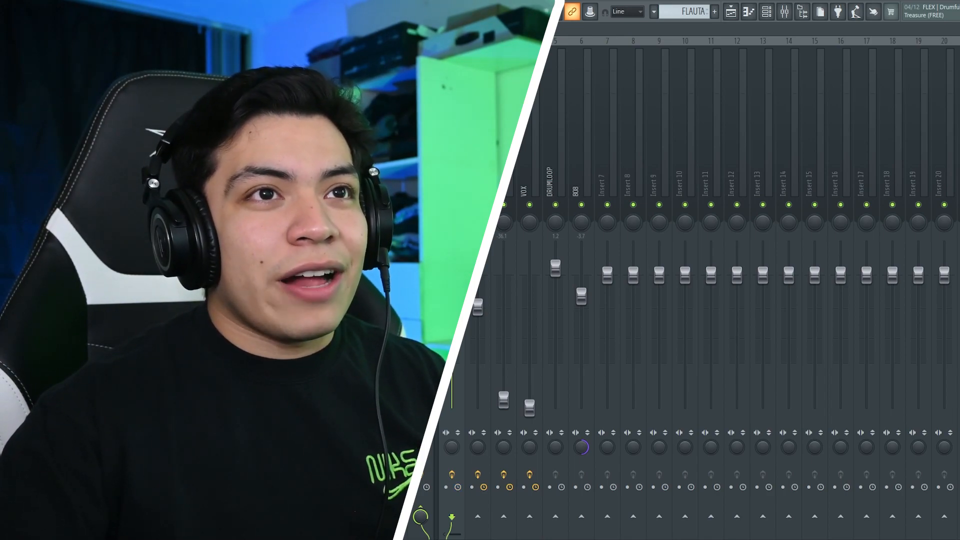
{"action": "left_click_drag", "start_coordinate": [677, 161], "coordinate": [792, 134]}
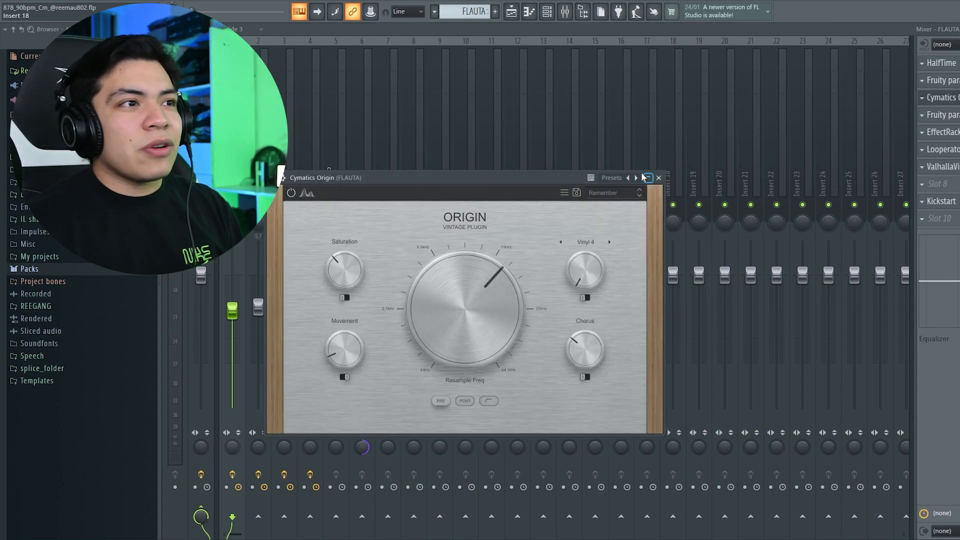
{"action": "left_click_drag", "start_coordinate": [553, 181], "coordinate": [621, 171]}
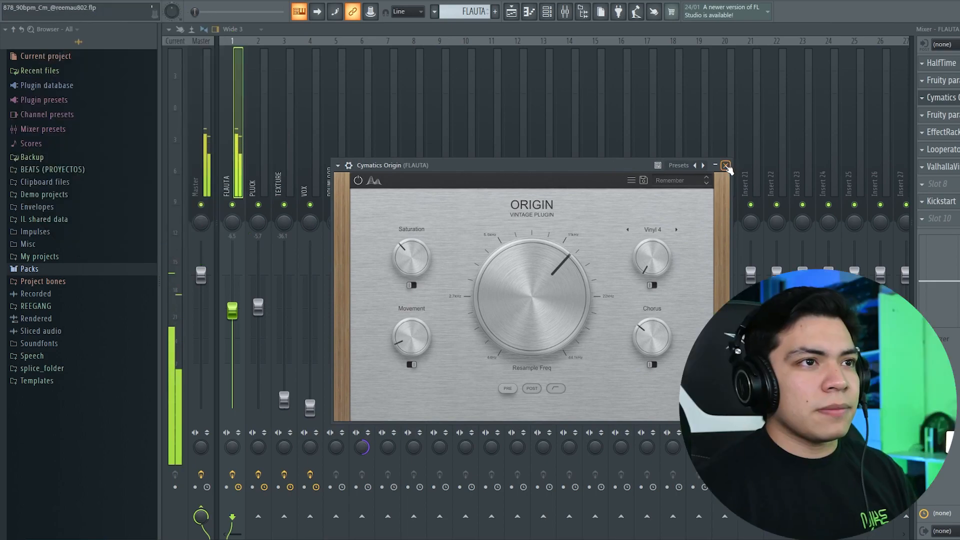
{"action": "left_click", "coordinate": [726, 165]}
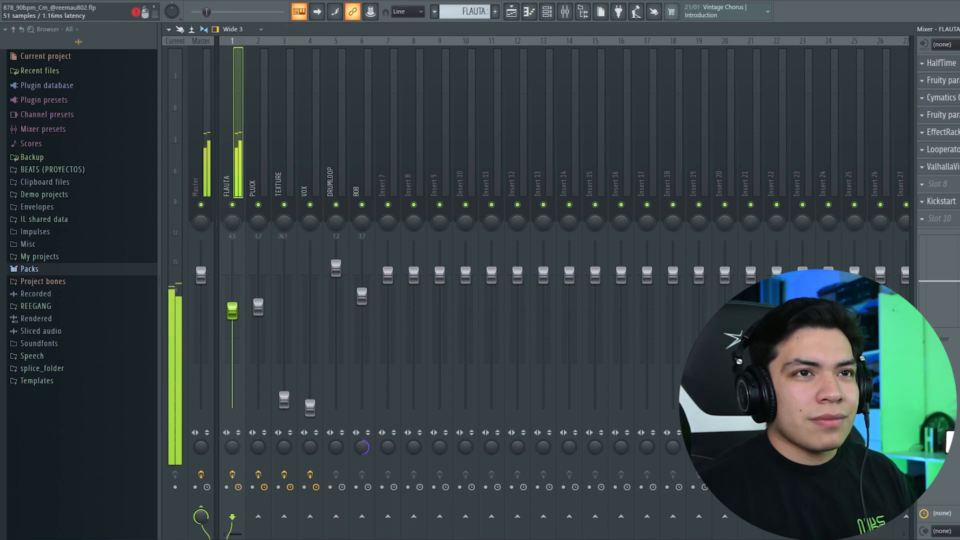
{"action": "key", "text": "space"}
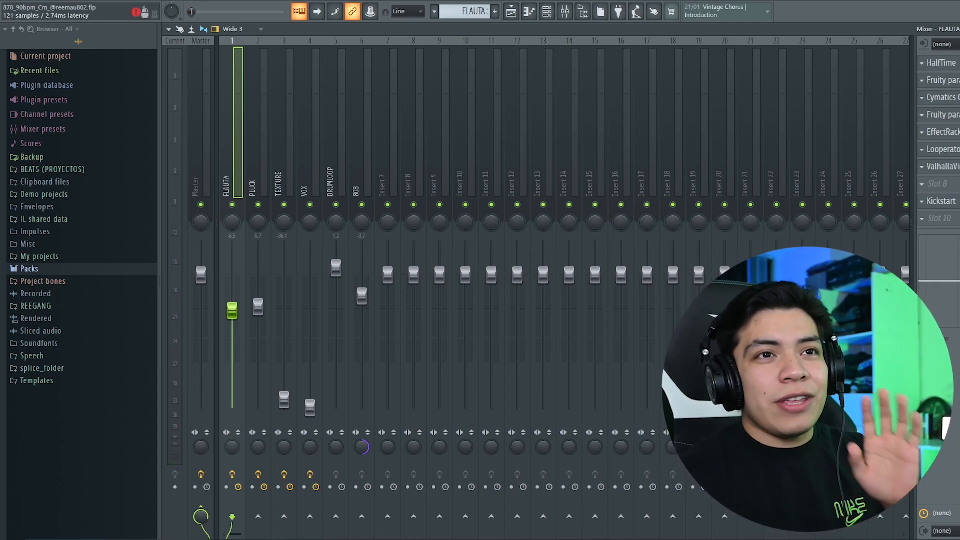
- Open the EffectRack on the FLAUTA mixer track and listen to its CE-1 Double Boy echo preset
{"action": "left_click", "coordinate": [938, 136]}
{"action": "left_click_drag", "start_coordinate": [423, 86], "coordinate": [450, 86]}
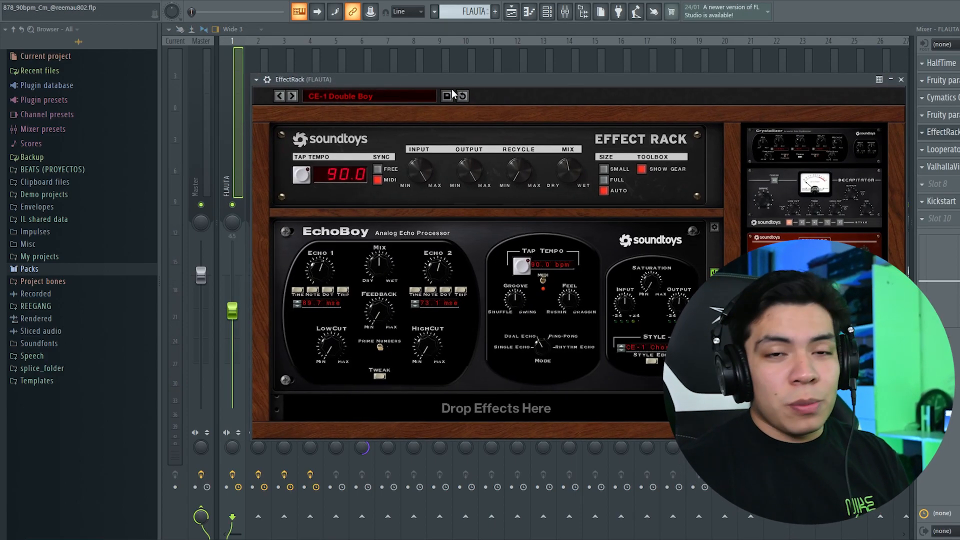
{"action": "left_click_drag", "start_coordinate": [456, 93], "coordinate": [471, 94]}
{"action": "key", "text": "space"}
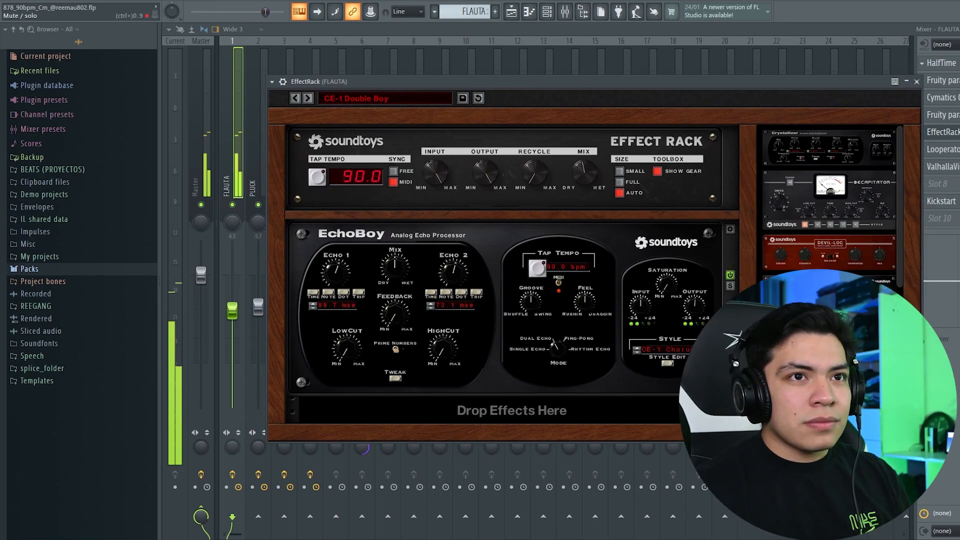
{"action": "key", "text": "Escape"}
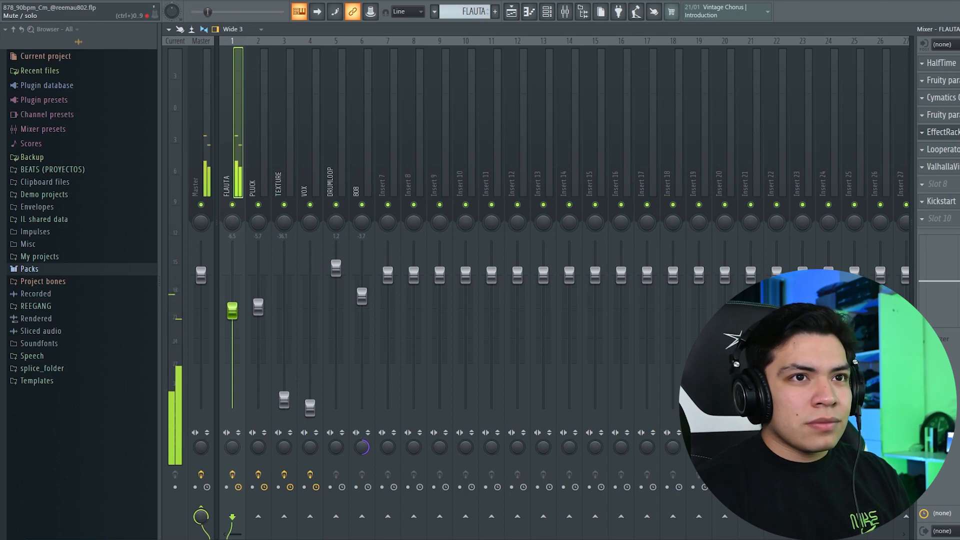
{"action": "key", "text": "space"}
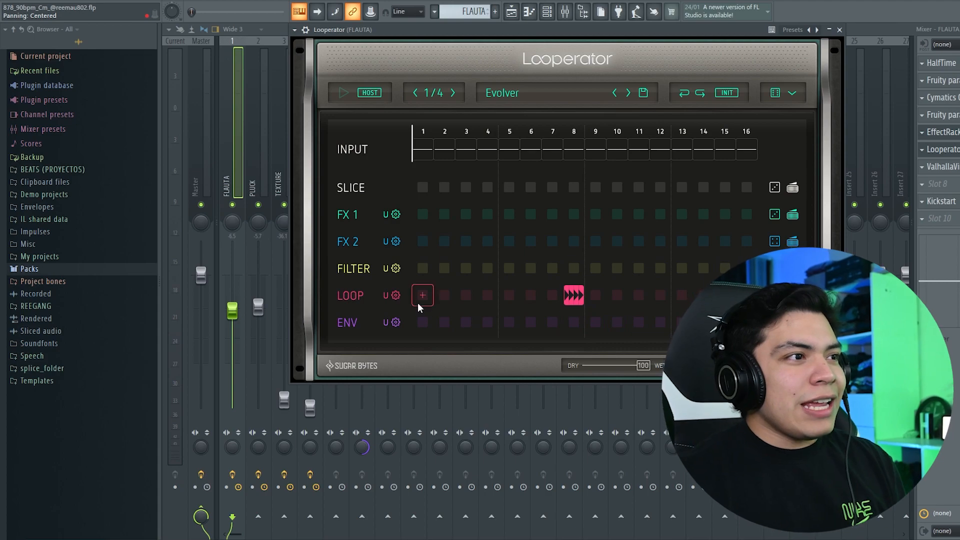
- Play the flute through Looperator's loop effect on step 8, and open the Valhalla reverb on the same mixer track
{"action": "left_click_drag", "start_coordinate": [583, 30], "coordinate": [580, 68]}
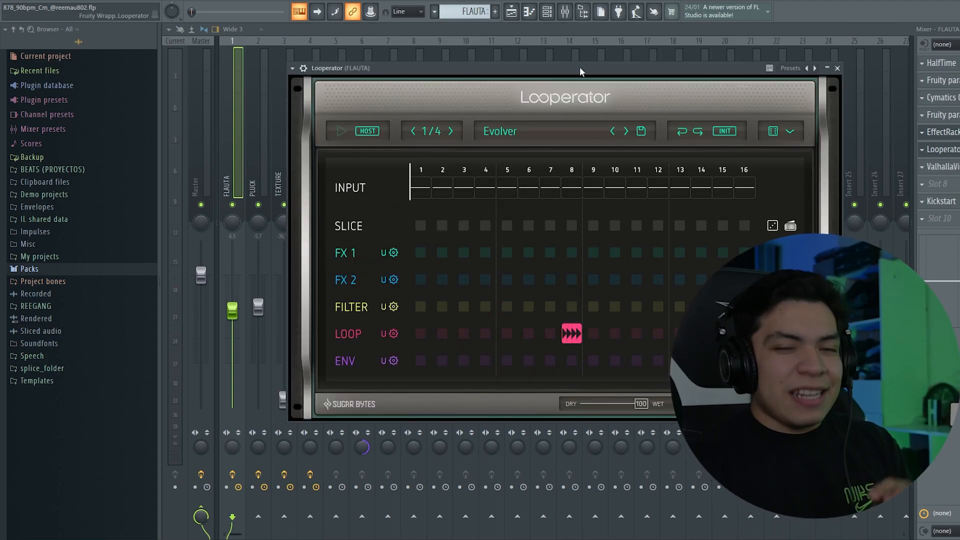
{"action": "key", "text": "space"}
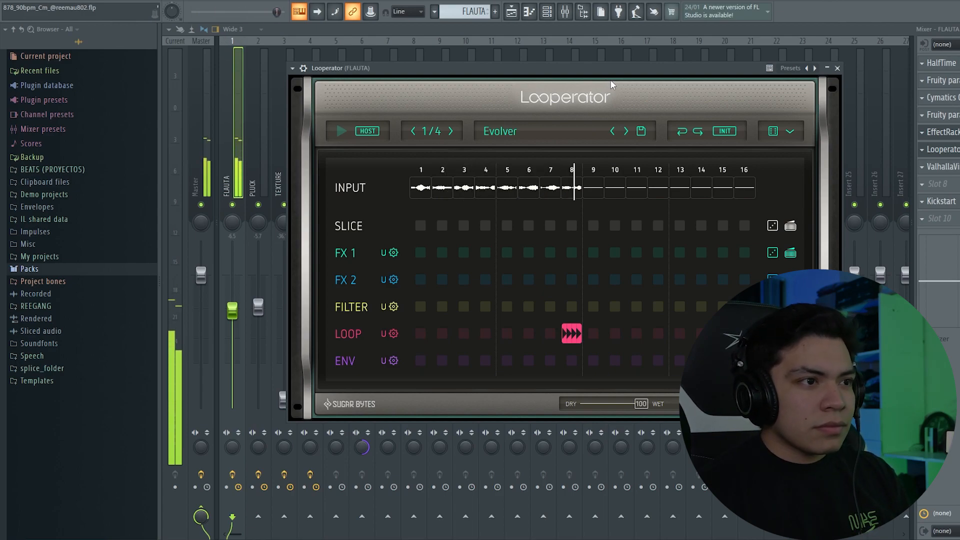
{"action": "key", "text": "space"}
{"action": "left_click", "coordinate": [838, 69]}
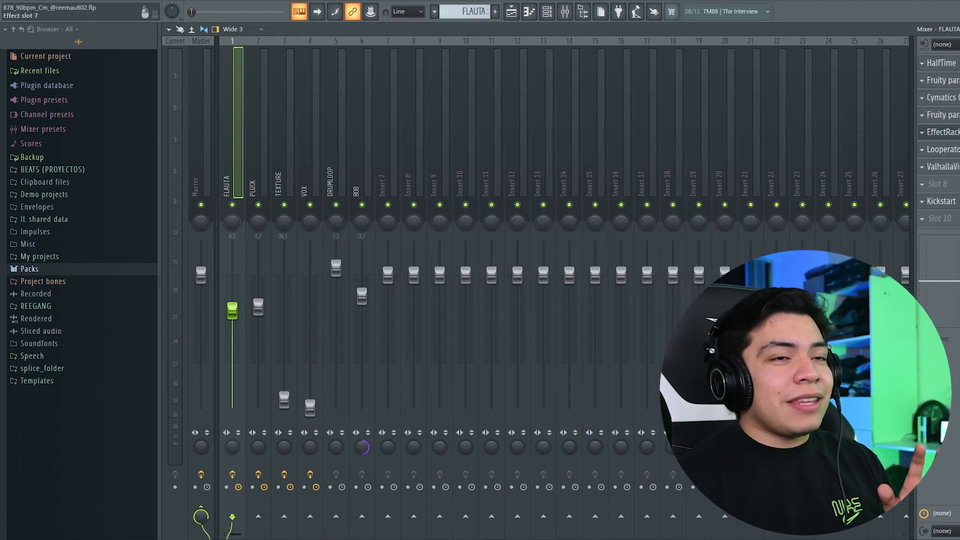
{"action": "left_click", "coordinate": [941, 166]}
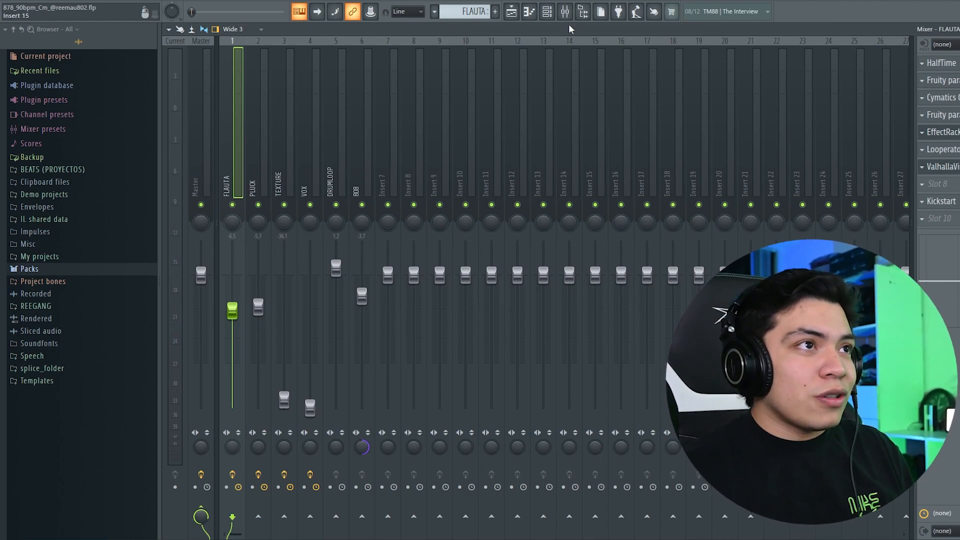
- Enable Track 13 alongside Track 14 in the playlist and play the FLAUTA and PLUCK clips together
{"action": "left_click", "coordinate": [530, 11]}
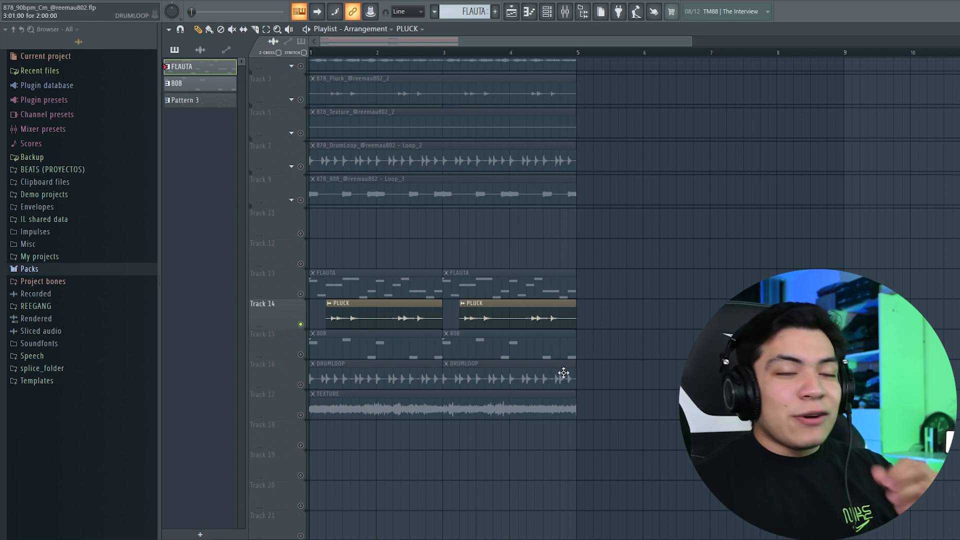
{"action": "left_click", "coordinate": [302, 295]}
{"action": "left_click", "coordinate": [497, 319]}
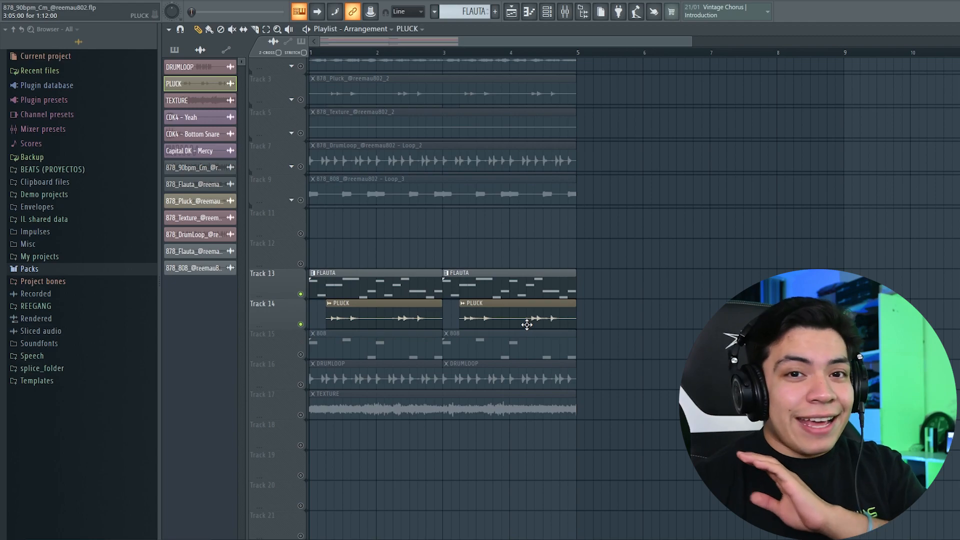
{"action": "key", "text": "space"}
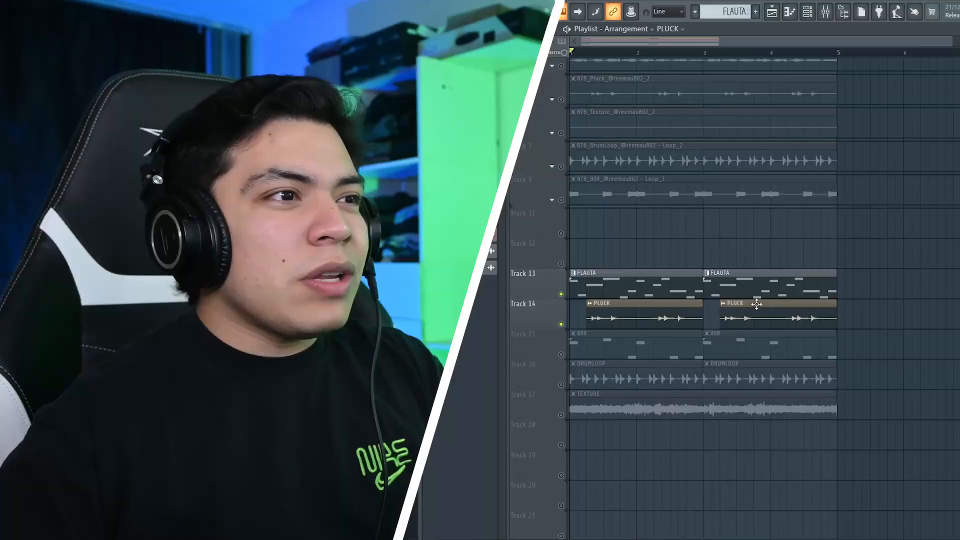
- Examine the PLUCK sampler and its mixer track's effects, including EffectRack, Kickstart and PanCake2
{"action": "double_click", "coordinate": [757, 316]}
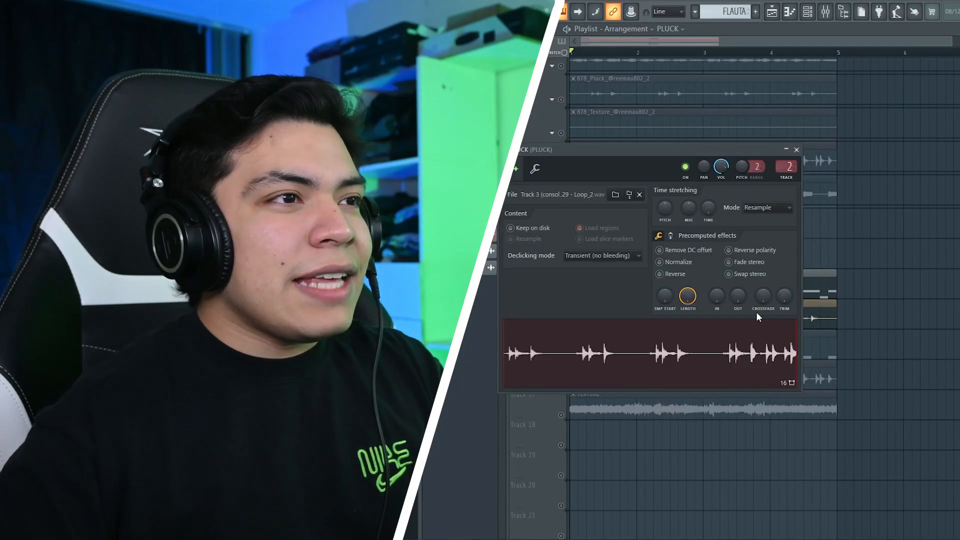
{"action": "left_click", "coordinate": [782, 170]}
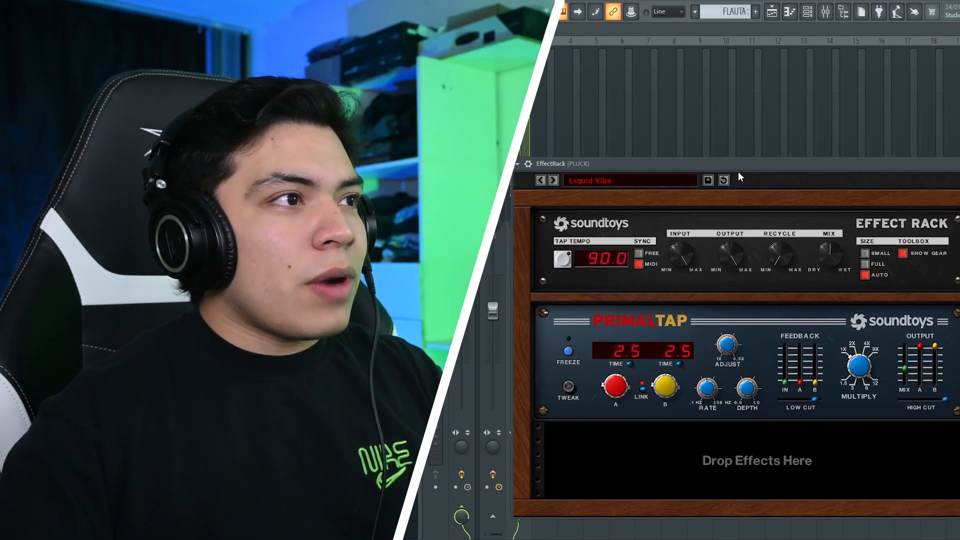
{"action": "left_click_drag", "start_coordinate": [741, 177], "coordinate": [732, 138]}
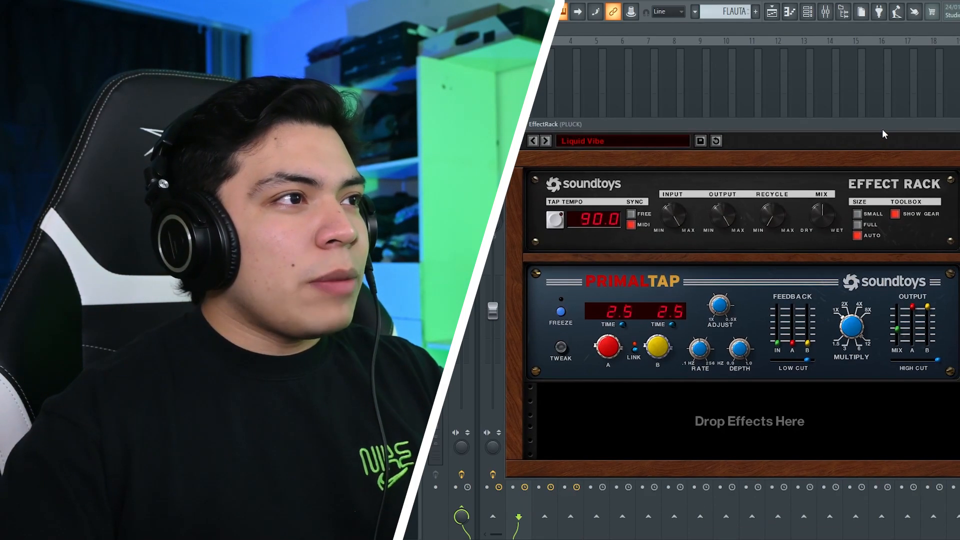
{"action": "key", "text": "Escape"}
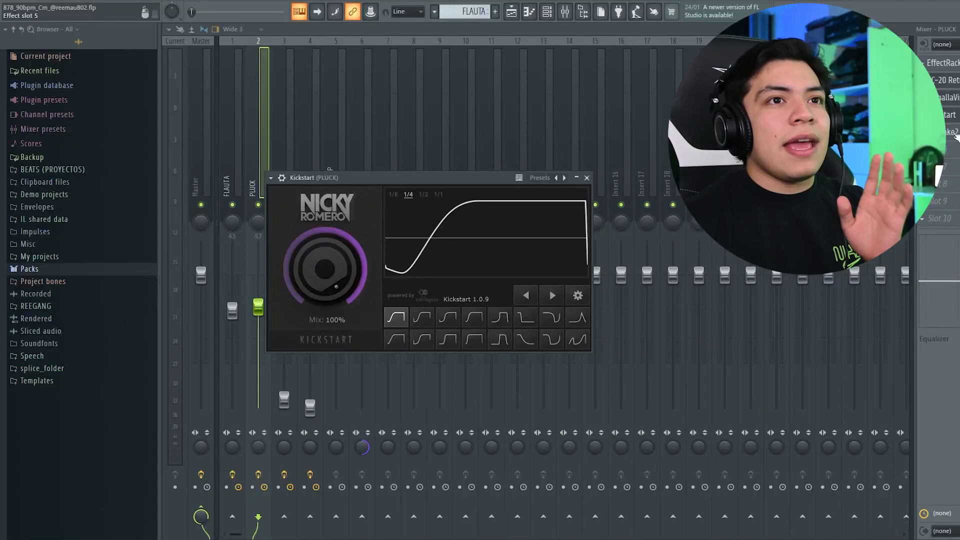
{"action": "left_click", "coordinate": [954, 133]}
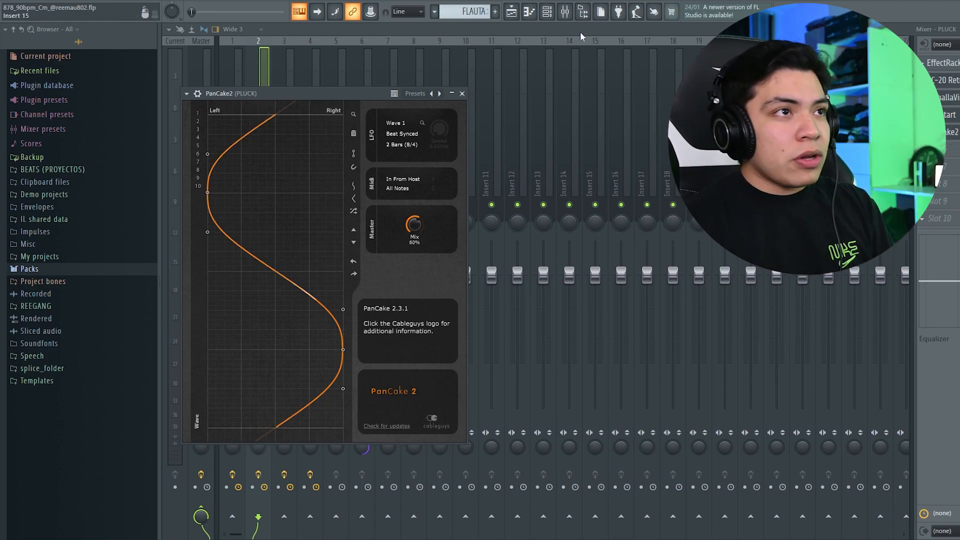
- Enable Track 15 in the playlist and unmute its two 808 clips
{"action": "left_click", "coordinate": [515, 16]}
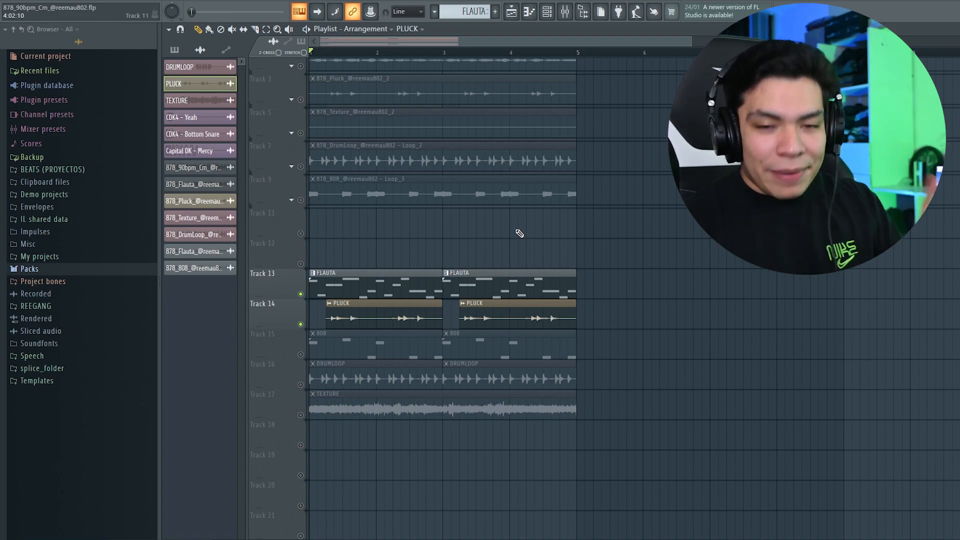
{"action": "left_click", "coordinate": [300, 354]}
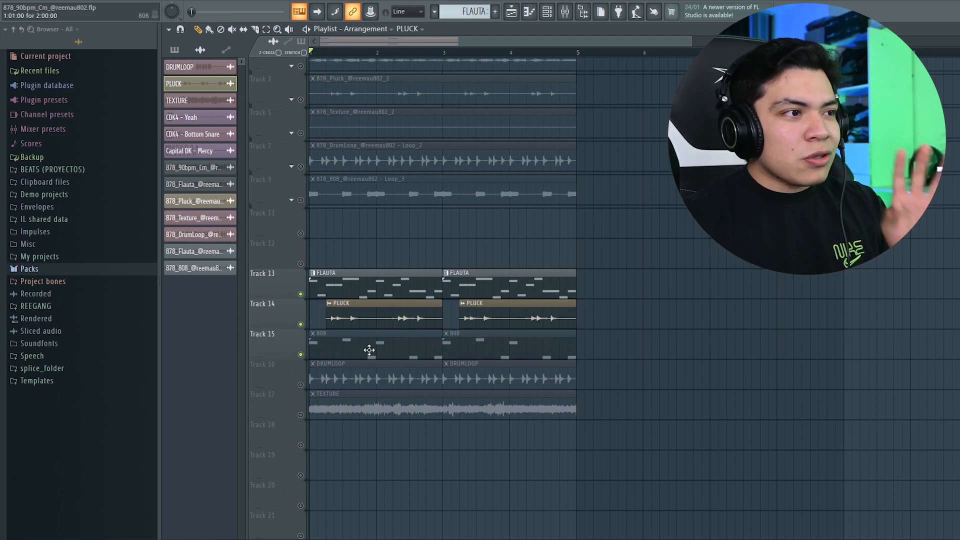
{"action": "left_click_drag", "start_coordinate": [616, 344], "coordinate": [414, 353]}
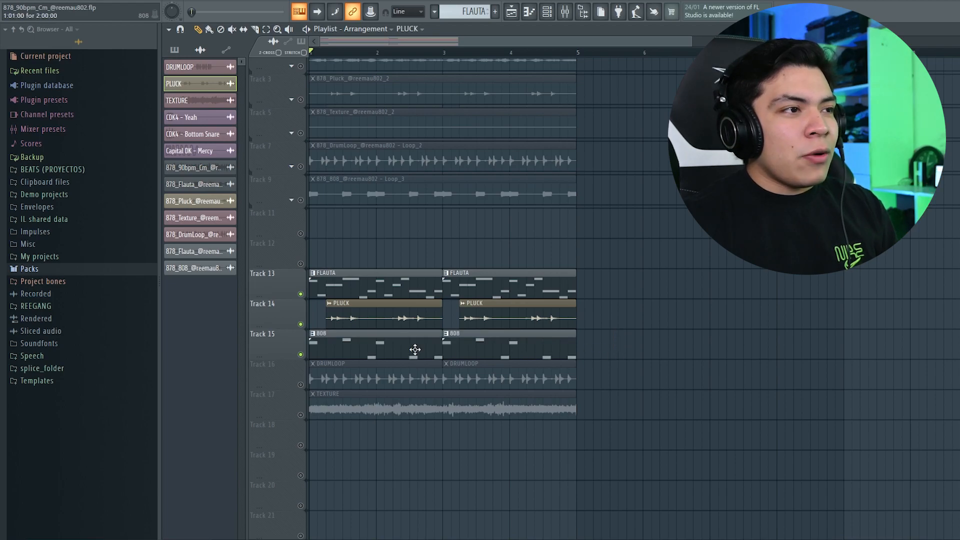
- Enable Tracks 13 to 15 alongside the DRUMLOOP on Track 16 and play the four layers together
{"action": "double_click", "coordinate": [415, 349]}
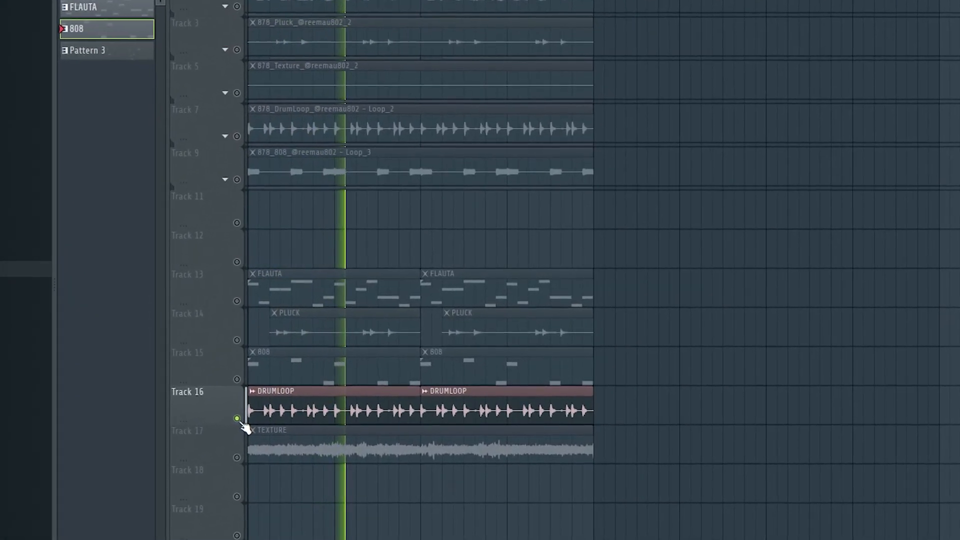
{"action": "key", "text": "space"}
{"action": "left_click", "coordinate": [192, 397]}
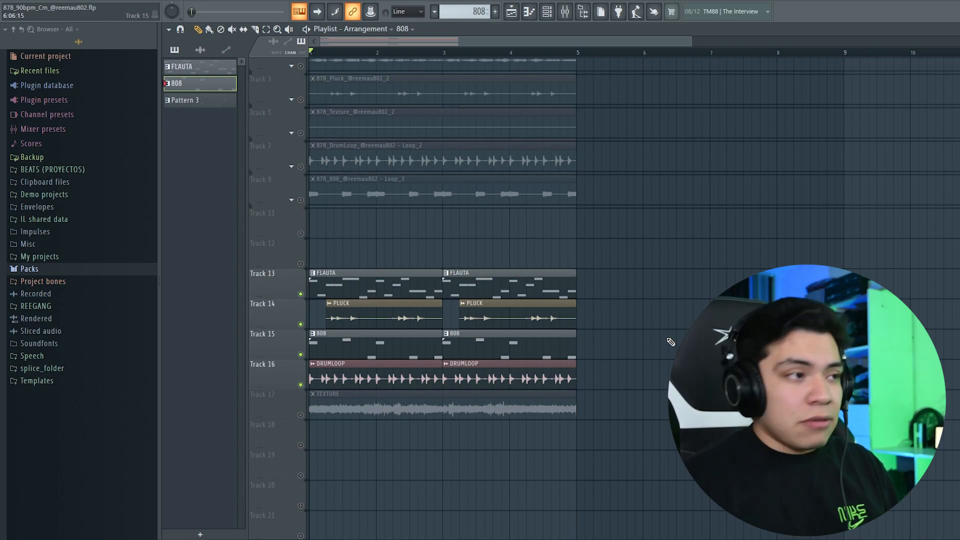
{"action": "key", "text": "space"}
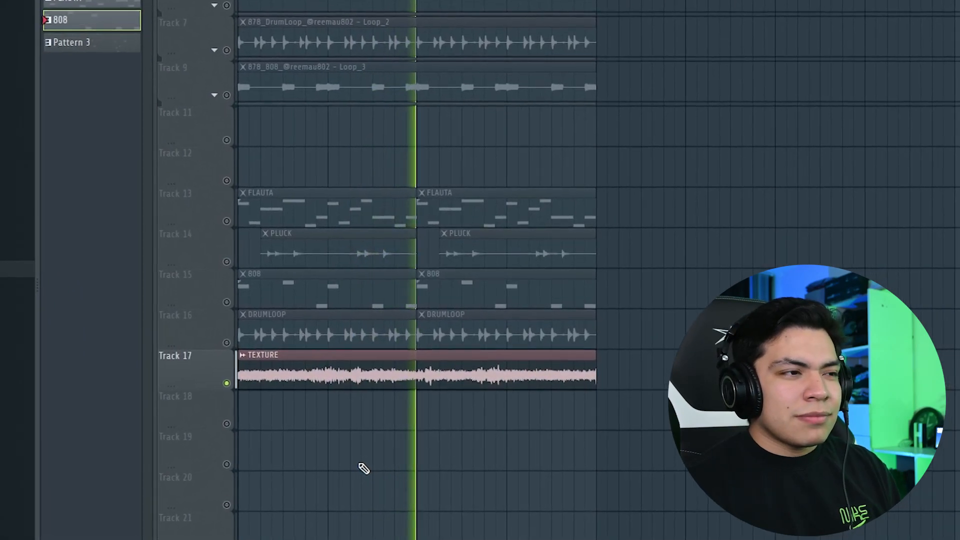
- Stop the soloed TEXTURE clip and examine its sampler and its mixer track's effects, then return to the playlist
{"action": "key", "text": "space"}
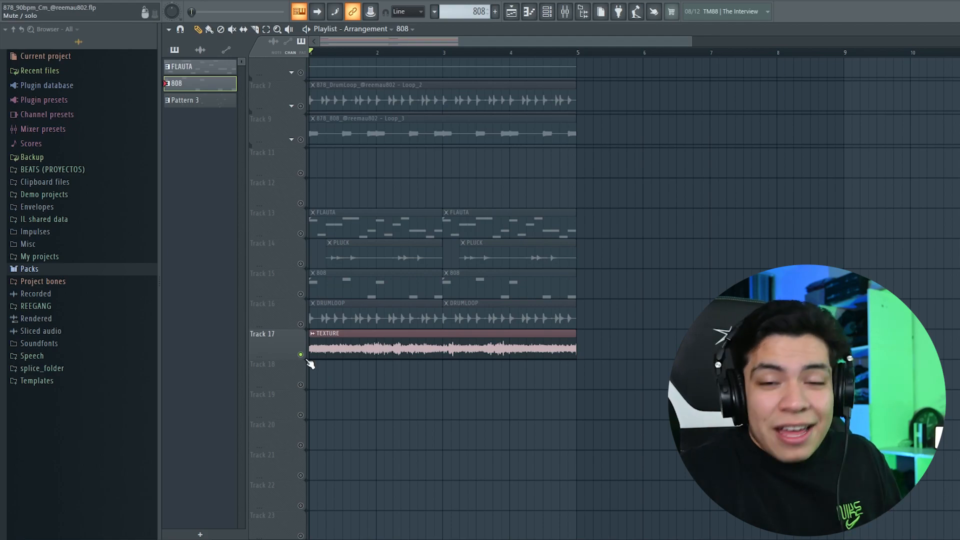
{"action": "double_click", "coordinate": [427, 352]}
{"action": "double_click", "coordinate": [544, 199]}
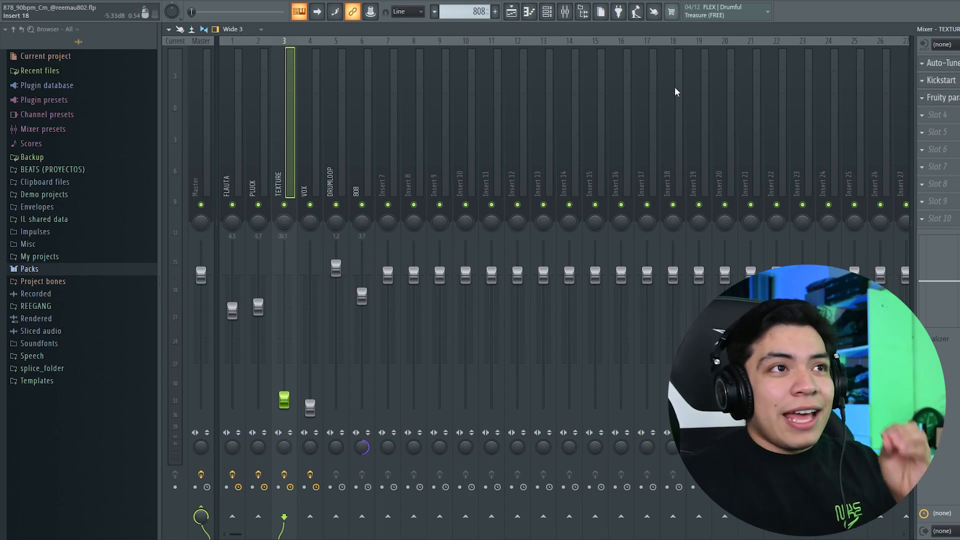
{"action": "left_click", "coordinate": [515, 15]}
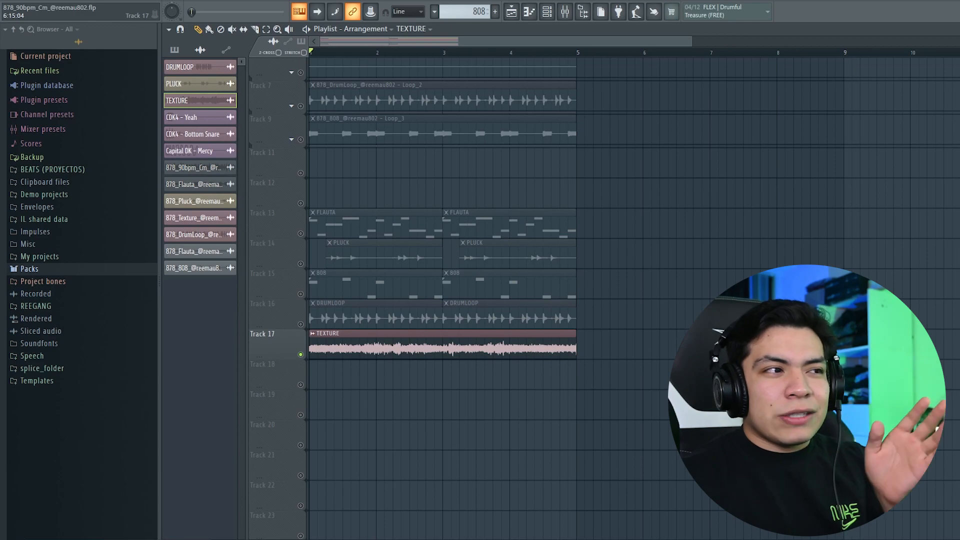
- Enable Tracks 13 to 16 alongside the TEXTURE track and play the complete beat
{"action": "left_click_drag", "start_coordinate": [301, 324], "coordinate": [300, 233]}
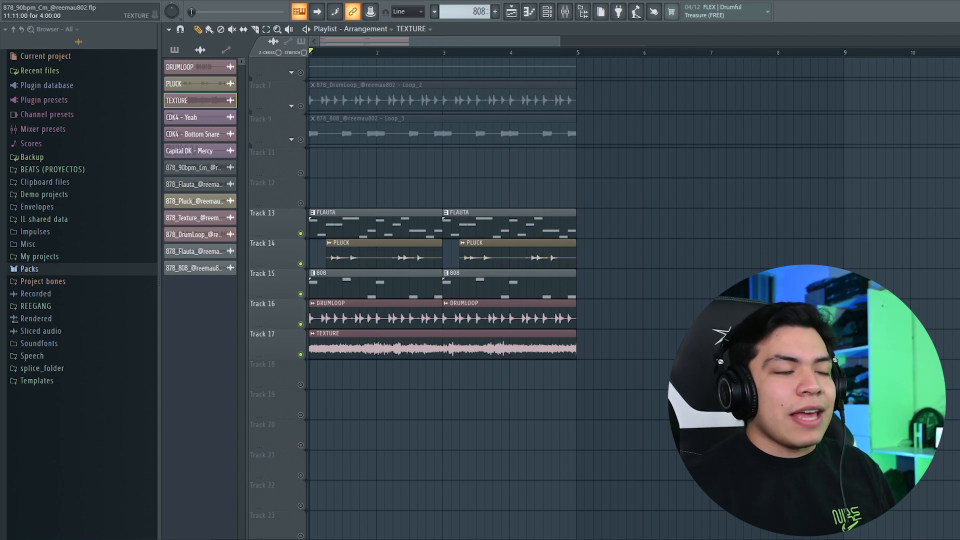
{"action": "key", "text": "space"}
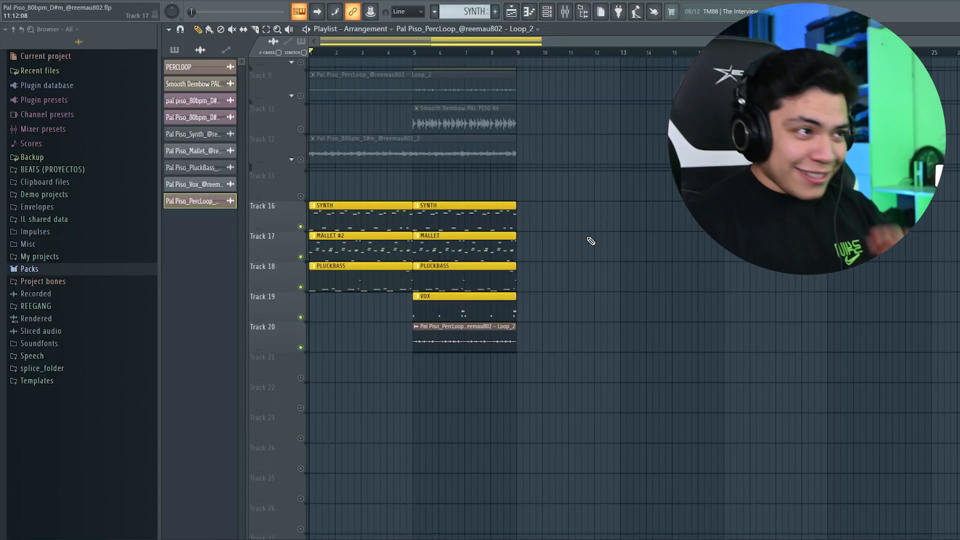
- Select the SYNTH pattern on Track 16 and view its Serum instrument with the LD - Miami Vice preset
{"action": "left_click", "coordinate": [356, 215]}
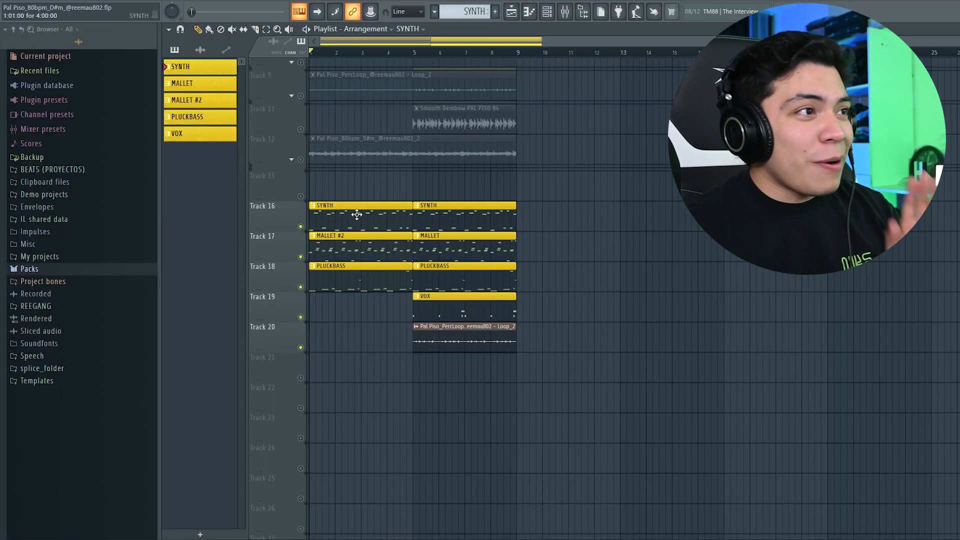
{"action": "left_click", "coordinate": [547, 11]}
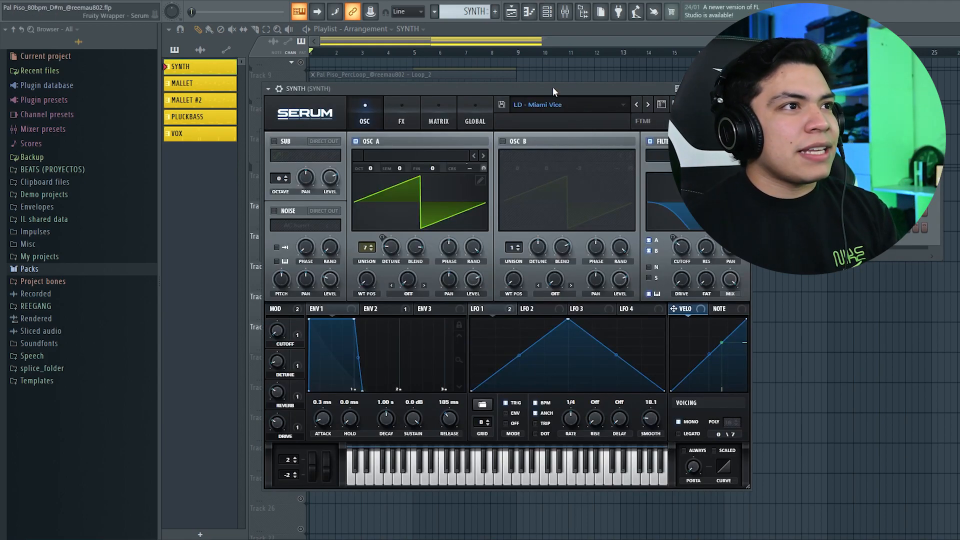
{"action": "left_click_drag", "start_coordinate": [553, 88], "coordinate": [592, 85]}
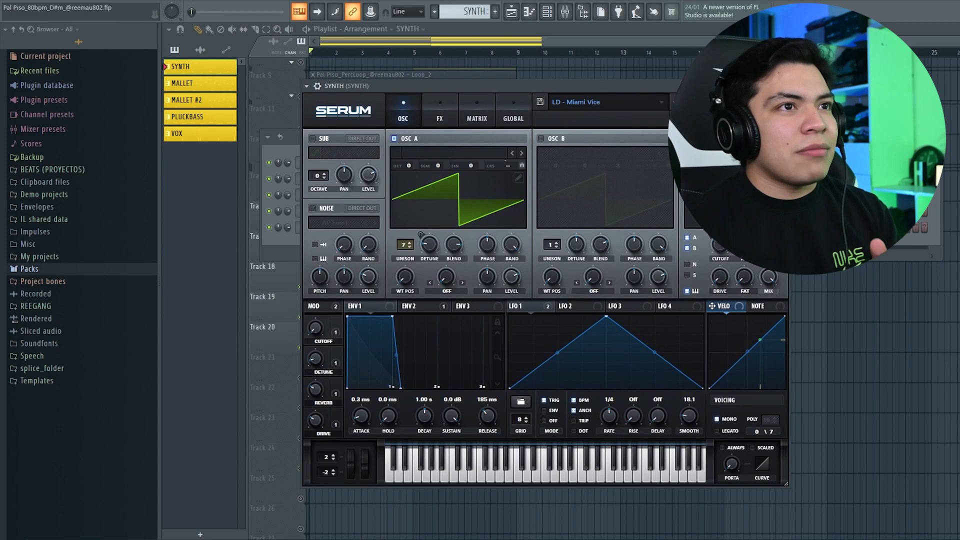
{"action": "left_click", "coordinate": [781, 86]}
- Display the SYNTH pattern's notes in the piano roll and play them
{"action": "left_click", "coordinate": [565, 11]}
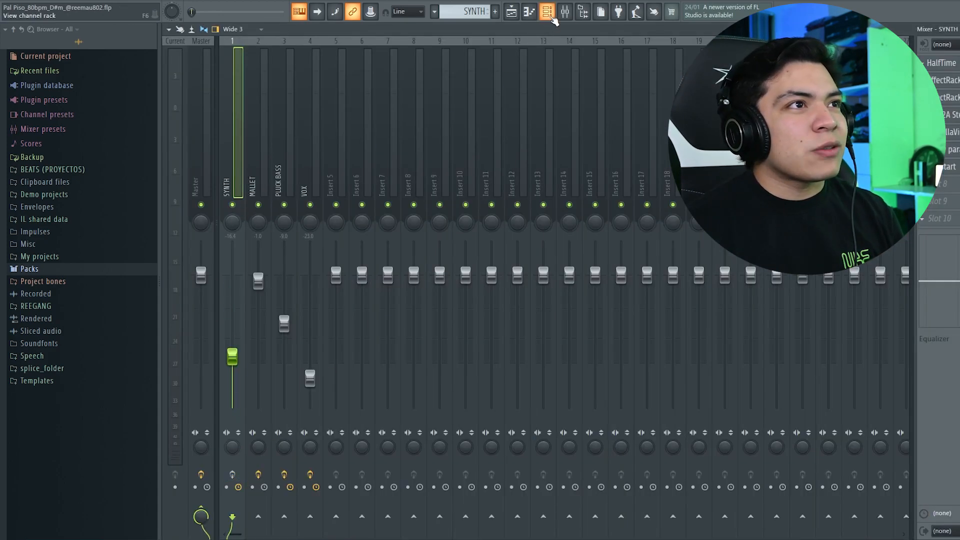
{"action": "left_click", "coordinate": [547, 11]}
{"action": "left_click", "coordinate": [431, 175]}
{"action": "scroll", "coordinate": [429, 107], "scroll_direction": "down", "scroll_amount": 3}
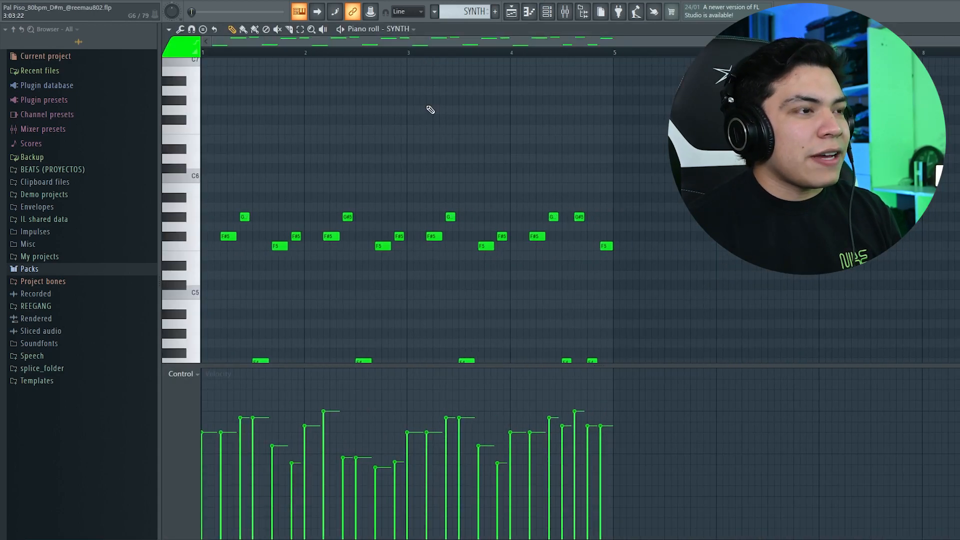
{"action": "scroll", "coordinate": [429, 100], "scroll_direction": "down", "scroll_amount": 3}
{"action": "key", "text": "space"}
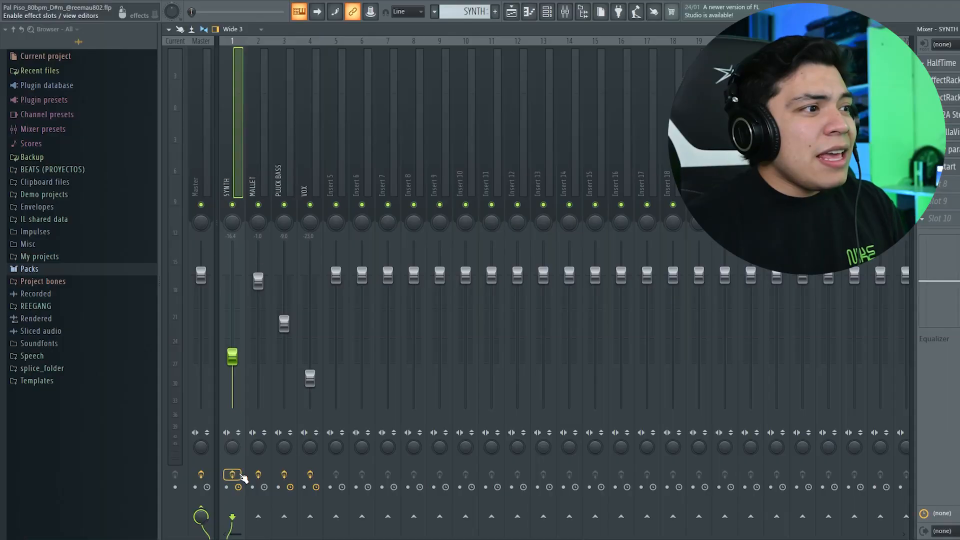
- Examine the SYNTH mixer track's effects: HalfTime, EffectRack, CLA-2A Stereo, ValhallaVintageVerb, Fruity parametric EQ 2 and Kickstart
{"action": "left_click", "coordinate": [941, 63]}
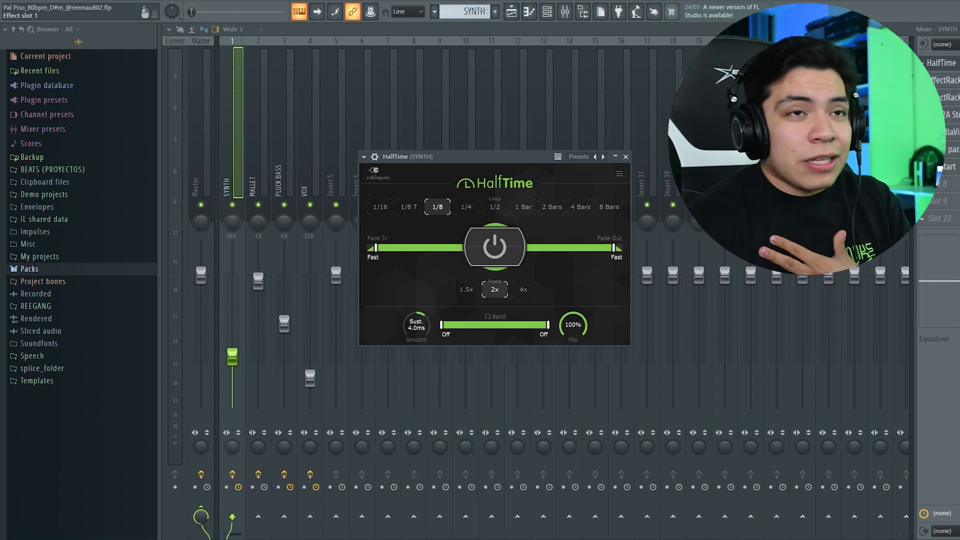
{"action": "left_click", "coordinate": [943, 80]}
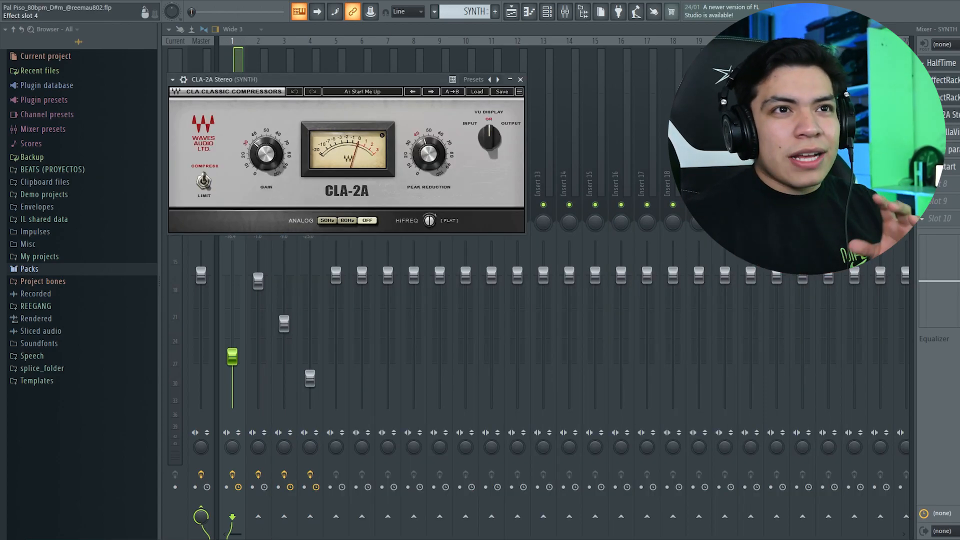
{"action": "left_click", "coordinate": [951, 133]}
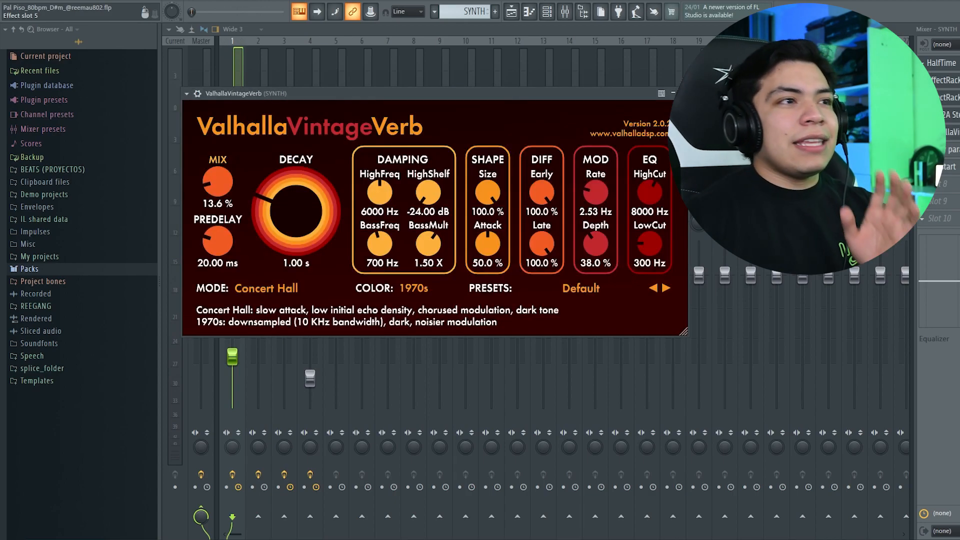
{"action": "left_click", "coordinate": [951, 150]}
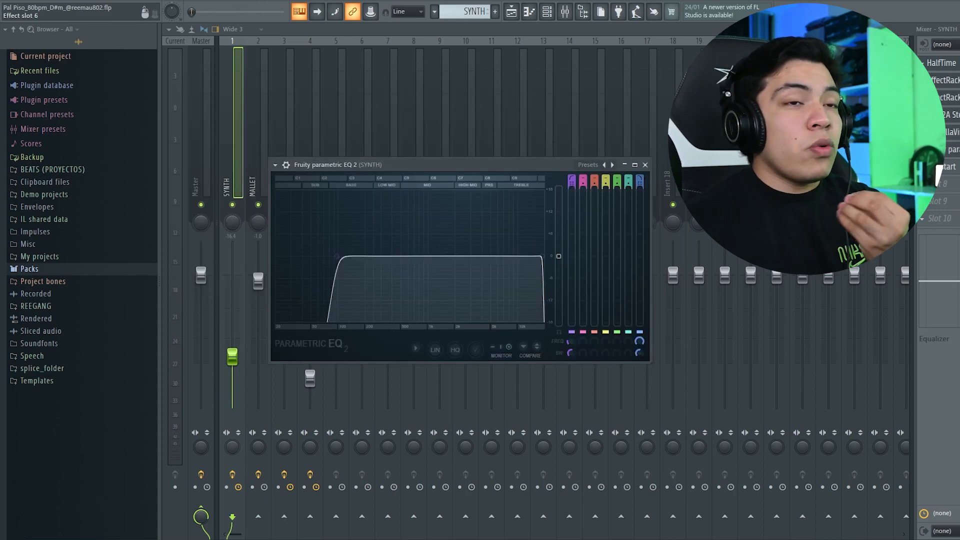
{"action": "left_click", "coordinate": [951, 167]}
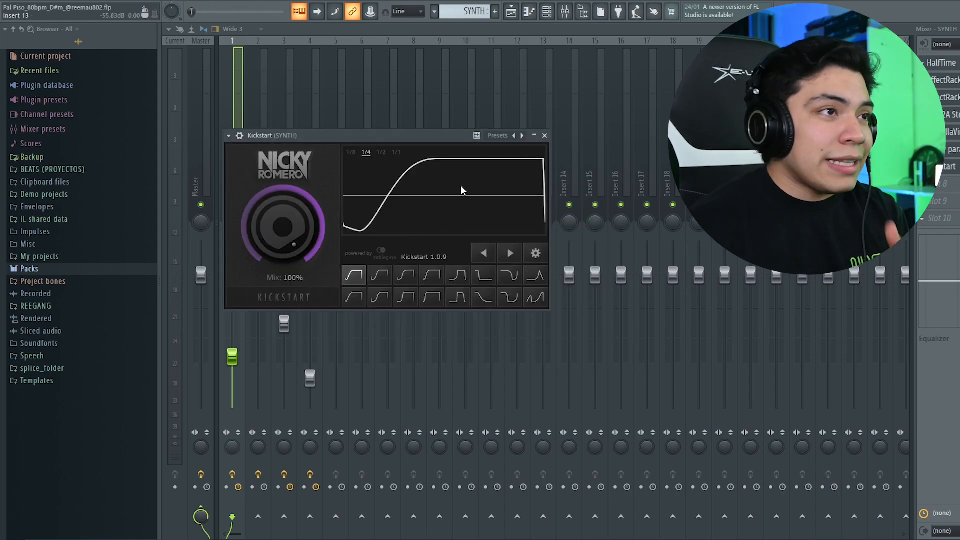
{"action": "left_click", "coordinate": [545, 135]}
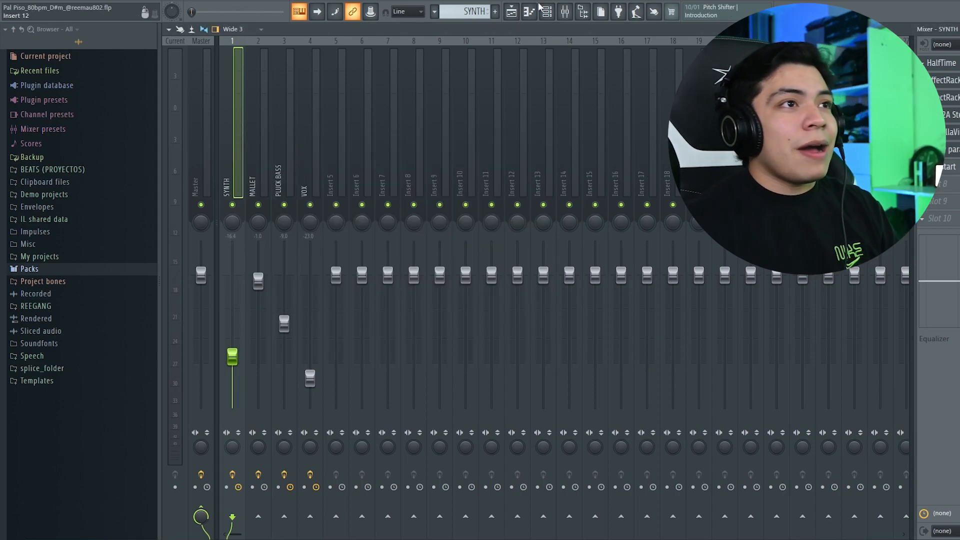
- Select the MALLET pattern on Track 17, display its notes in the piano roll and play them
{"action": "left_click", "coordinate": [530, 12]}
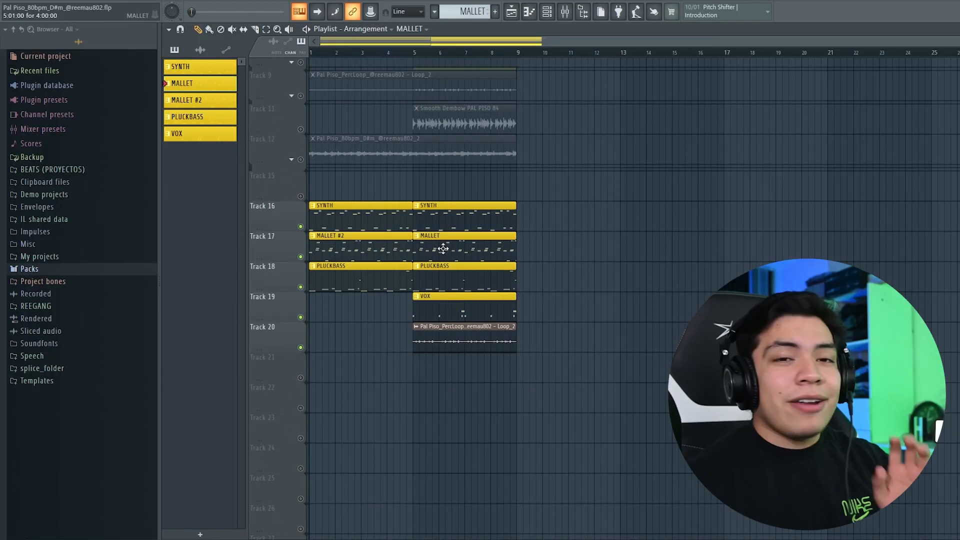
{"action": "left_click", "coordinate": [548, 14]}
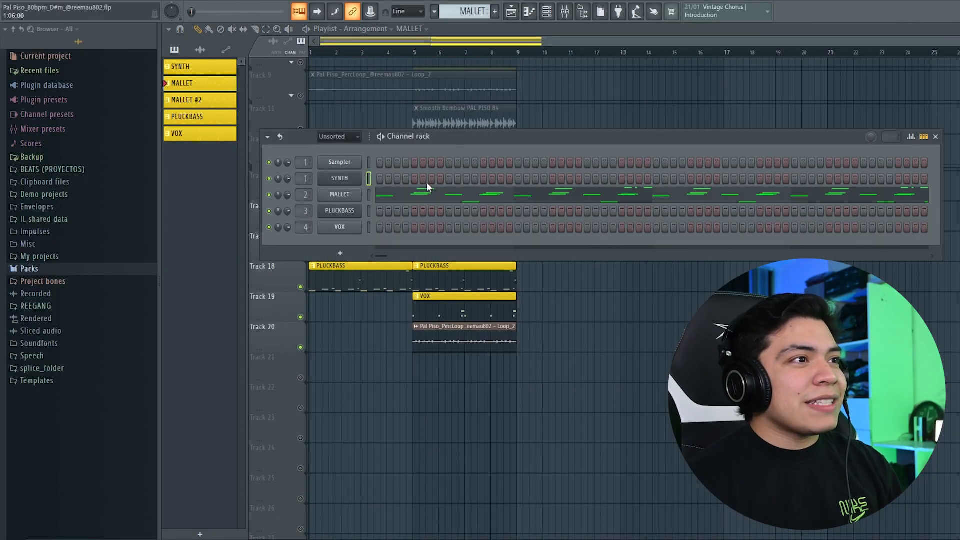
{"action": "left_click", "coordinate": [427, 182]}
{"action": "scroll", "coordinate": [430, 156], "scroll_direction": "up", "scroll_amount": 2}
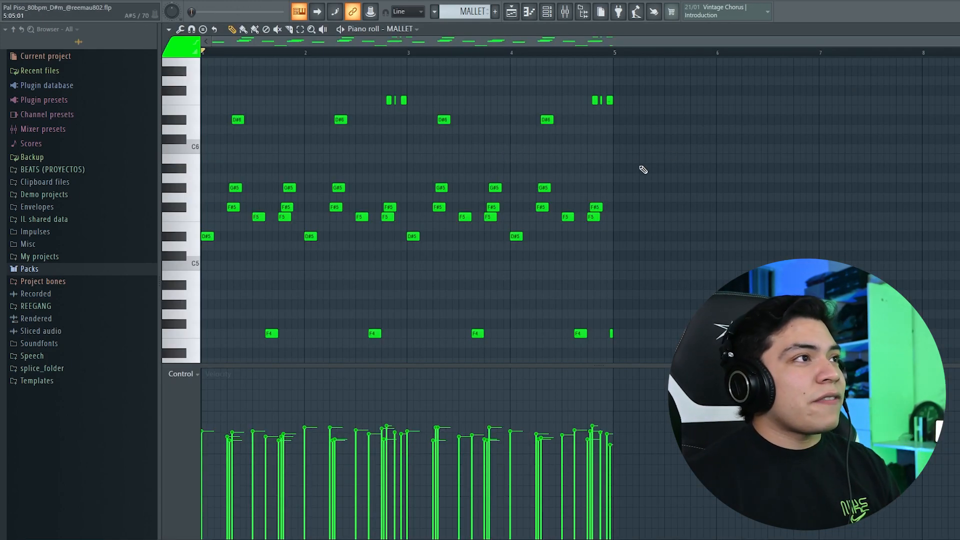
{"action": "key", "text": "space"}
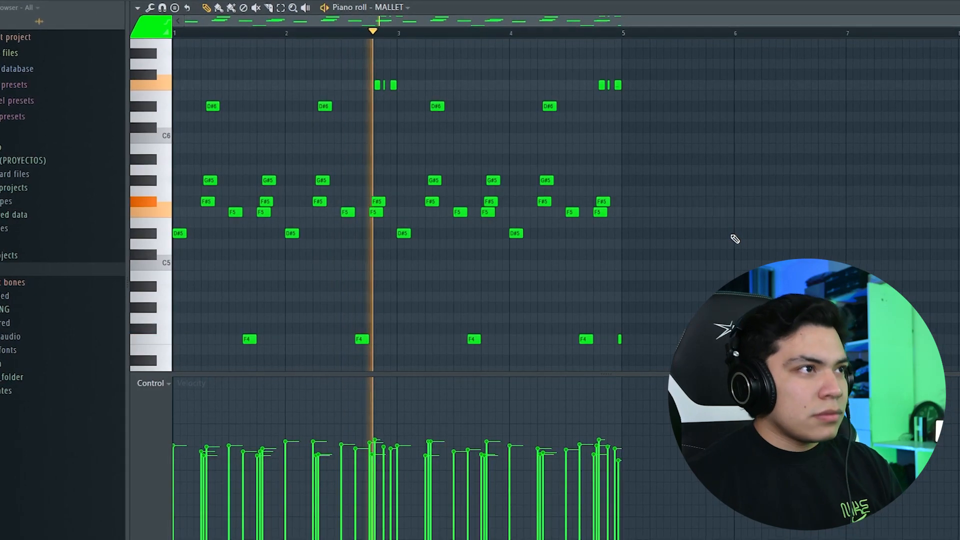
{"action": "key", "text": "space"}
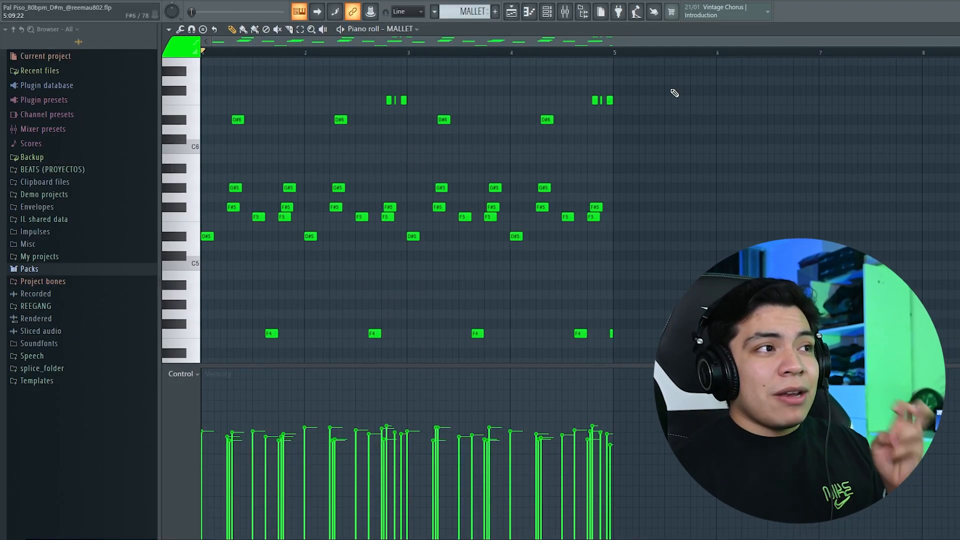
- Examine the staggered timing of the chord notes in the MALLET pattern's first bar
{"action": "scroll", "coordinate": [216, 57], "scroll_direction": "up", "scroll_amount": 8}
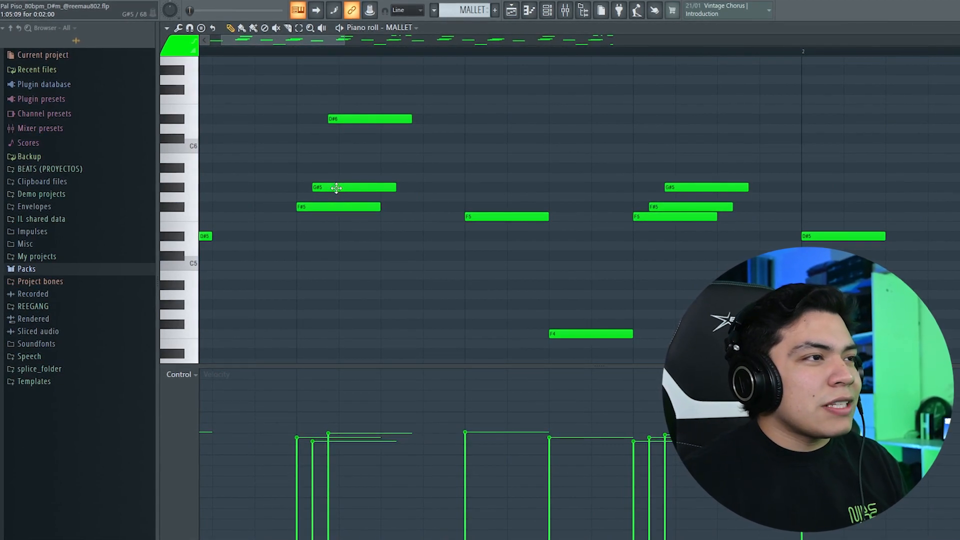
{"action": "scroll", "coordinate": [466, 59], "scroll_direction": "down", "scroll_amount": 6}
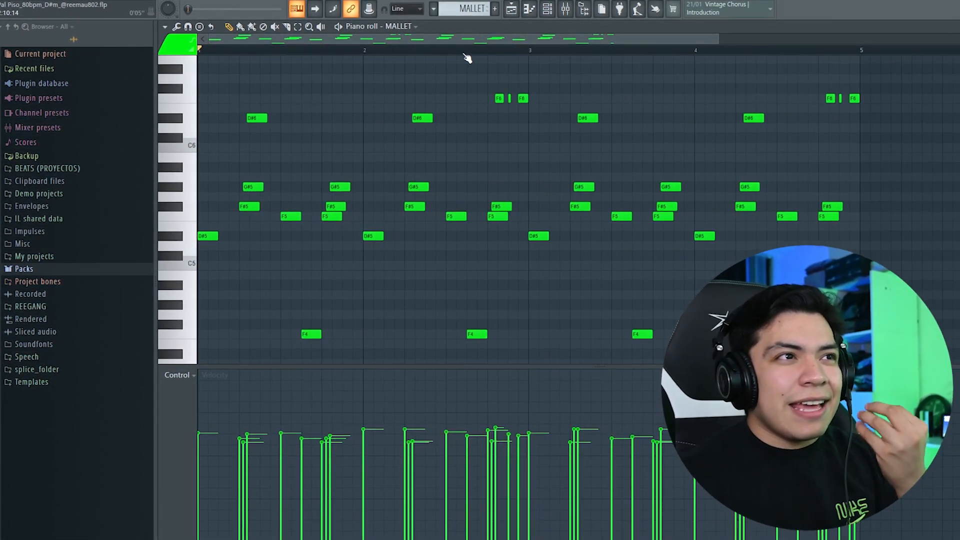
{"action": "scroll", "coordinate": [467, 59], "scroll_direction": "down", "scroll_amount": 2}
{"action": "scroll", "coordinate": [517, 58], "scroll_direction": "down", "scroll_amount": 2}
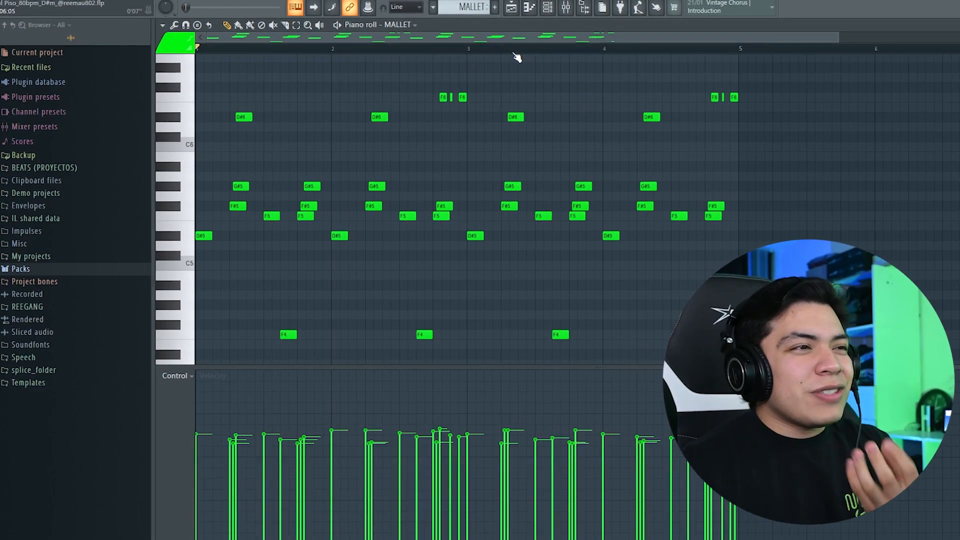
- View the Ozone Imager 2 settings on the MALLET mixer track
{"action": "left_click", "coordinate": [569, 7]}
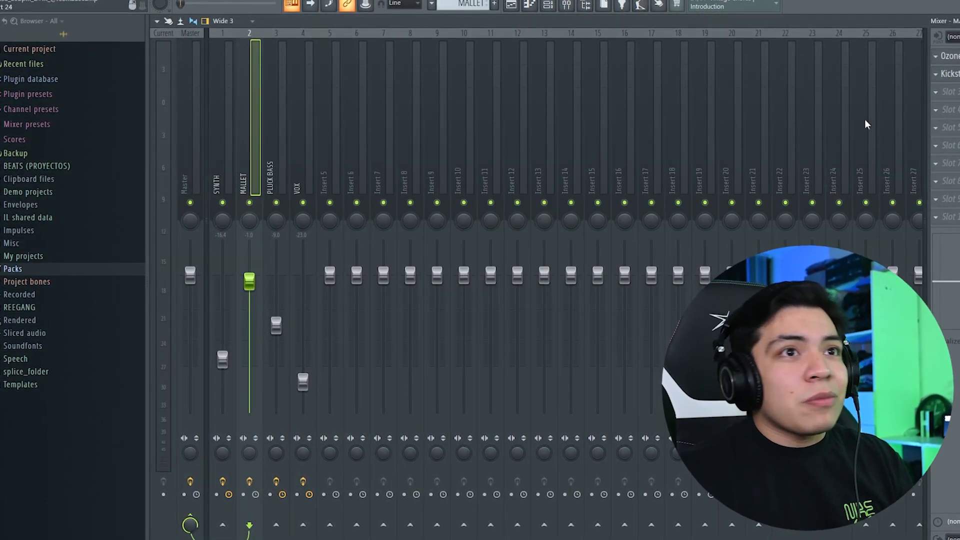
{"action": "left_click", "coordinate": [948, 55]}
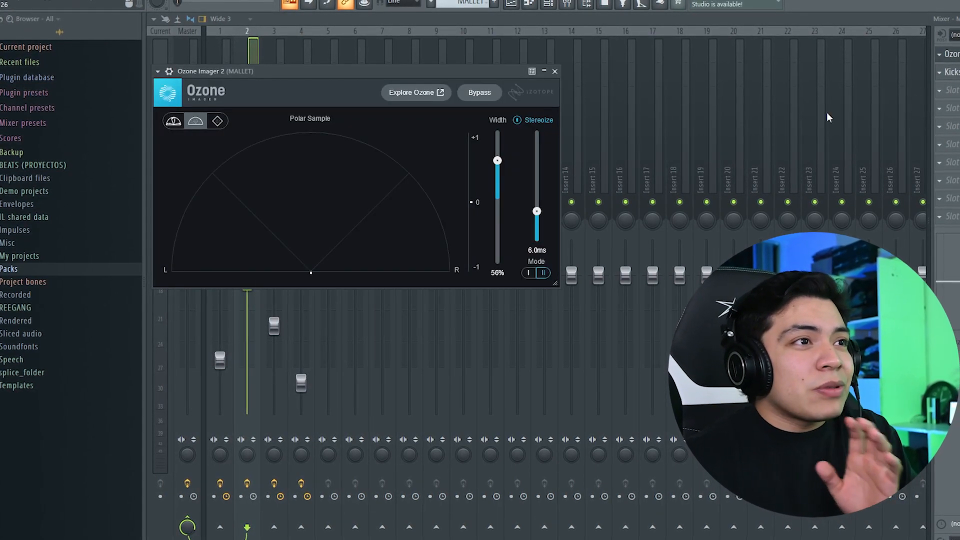
{"action": "left_click", "coordinate": [553, 71]}
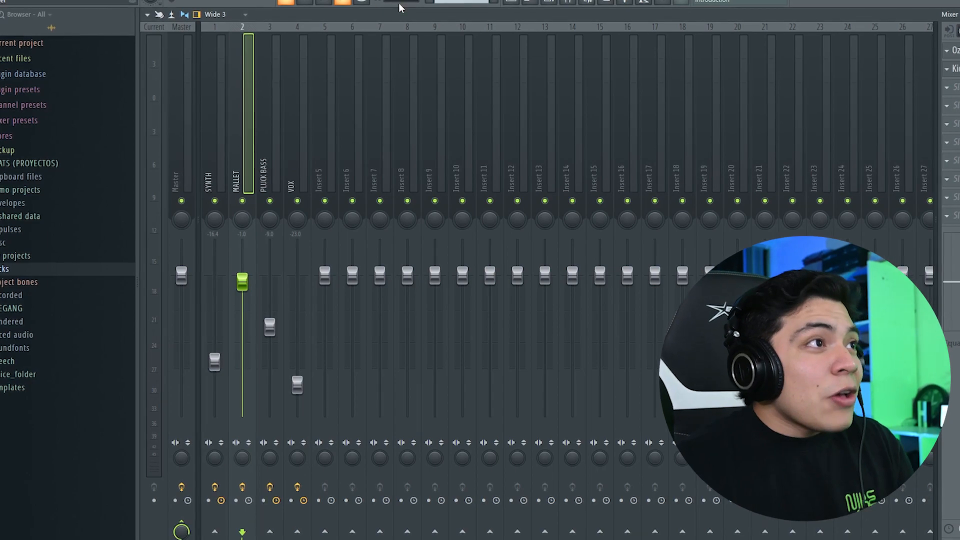
- Reopen the MALLET notes in the piano roll and play the melody again
{"action": "left_click", "coordinate": [549, 3]}
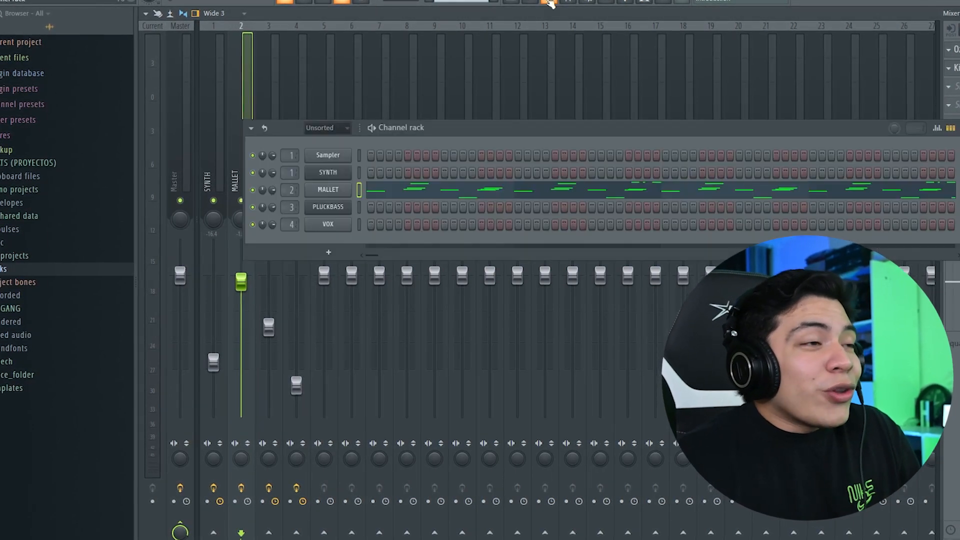
{"action": "left_click", "coordinate": [433, 195]}
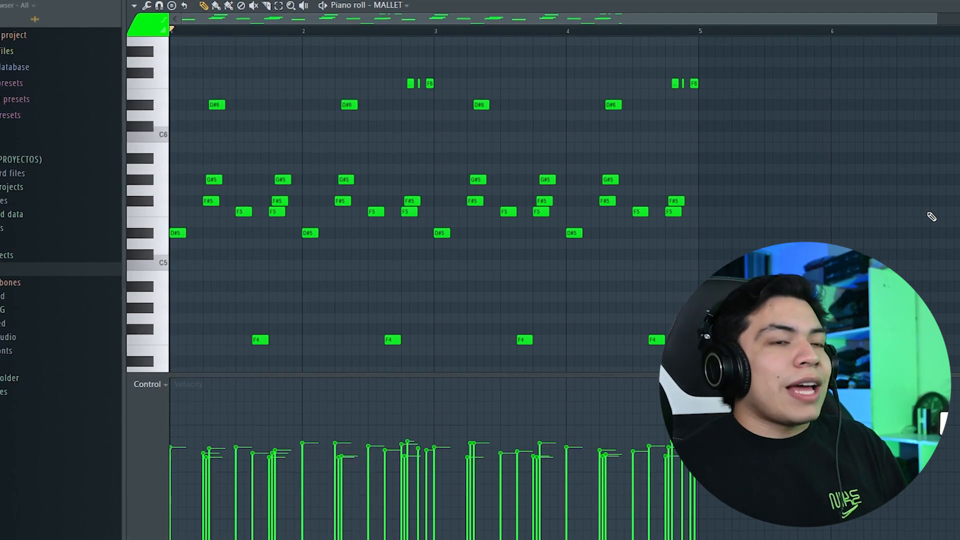
{"action": "key", "text": "space"}
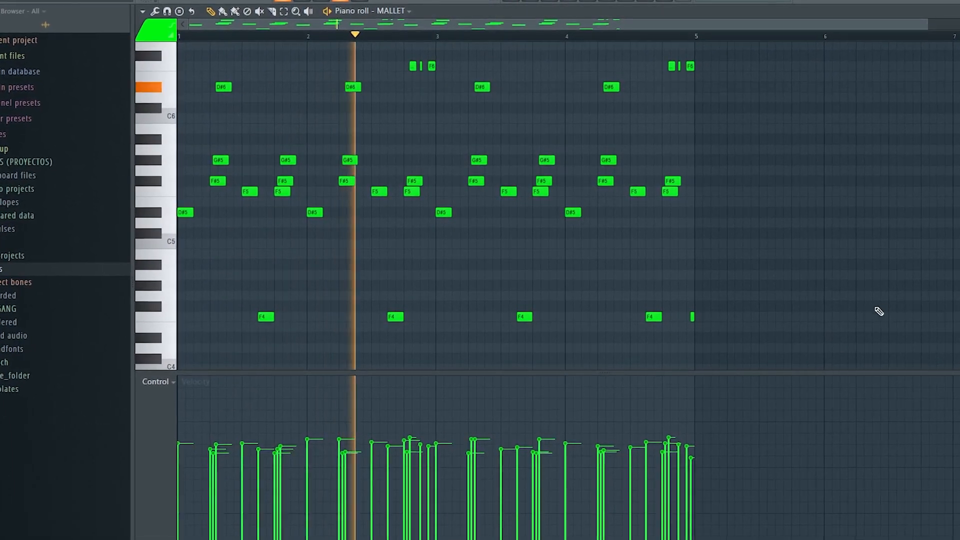
{"action": "key", "text": "space"}
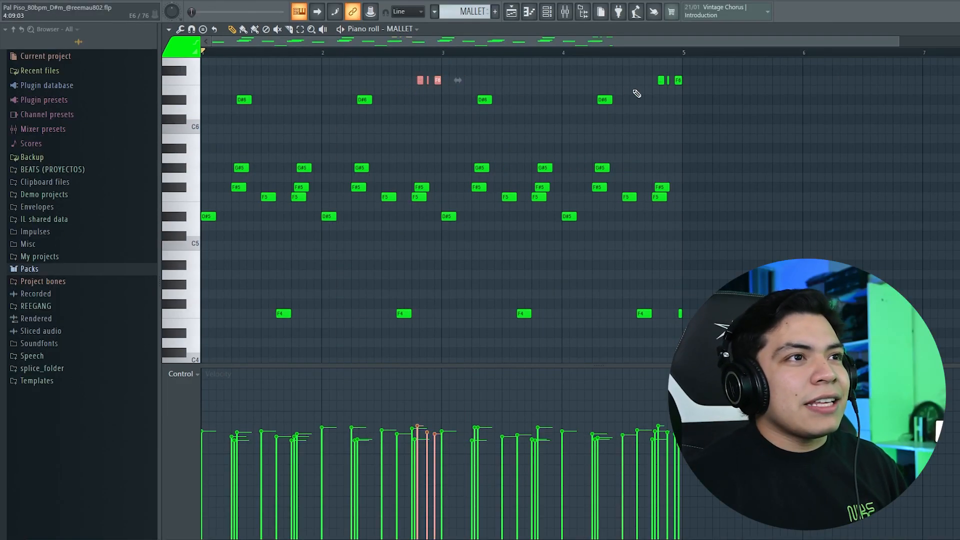
- Select the MALLET #2 pattern on Track 17, display its notes in the piano roll and play them
{"action": "left_click_drag", "start_coordinate": [650, 94], "coordinate": [719, 66]}
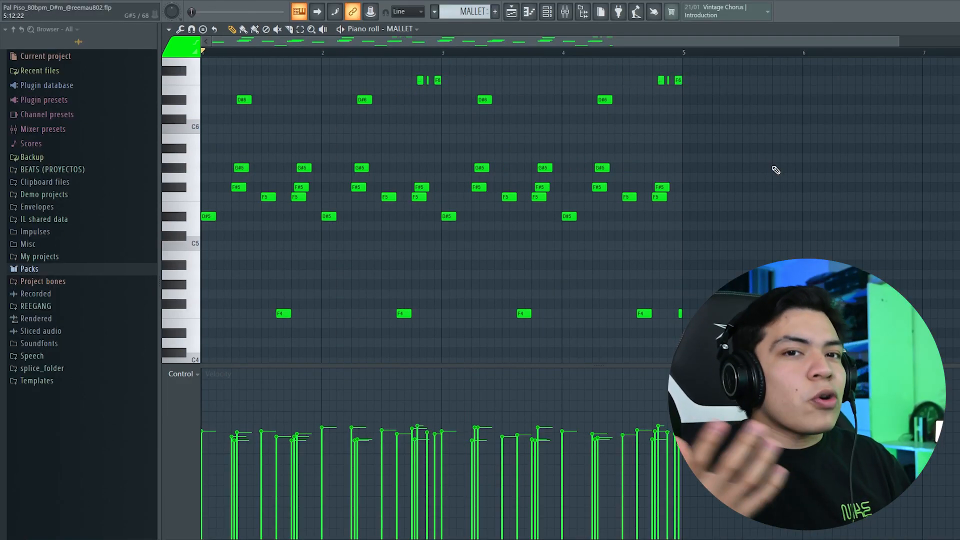
{"action": "key", "text": "F5"}
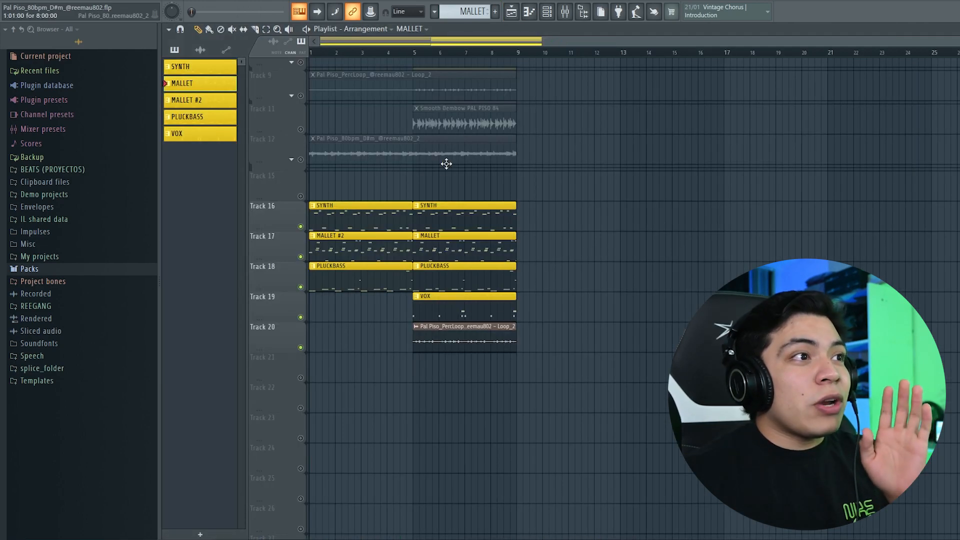
{"action": "left_click", "coordinate": [383, 244]}
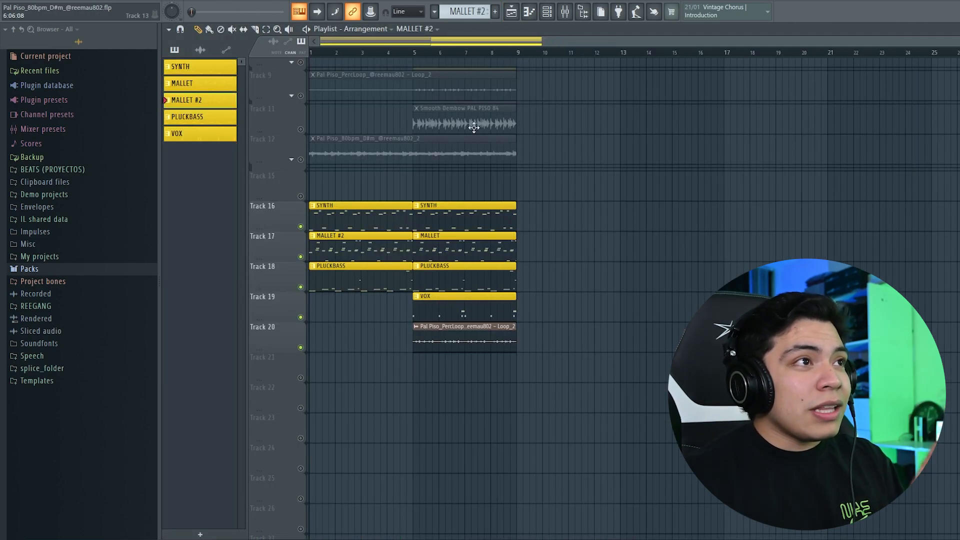
{"action": "left_click", "coordinate": [529, 13]}
{"action": "scroll", "coordinate": [506, 128], "scroll_direction": "down", "scroll_amount": 6}
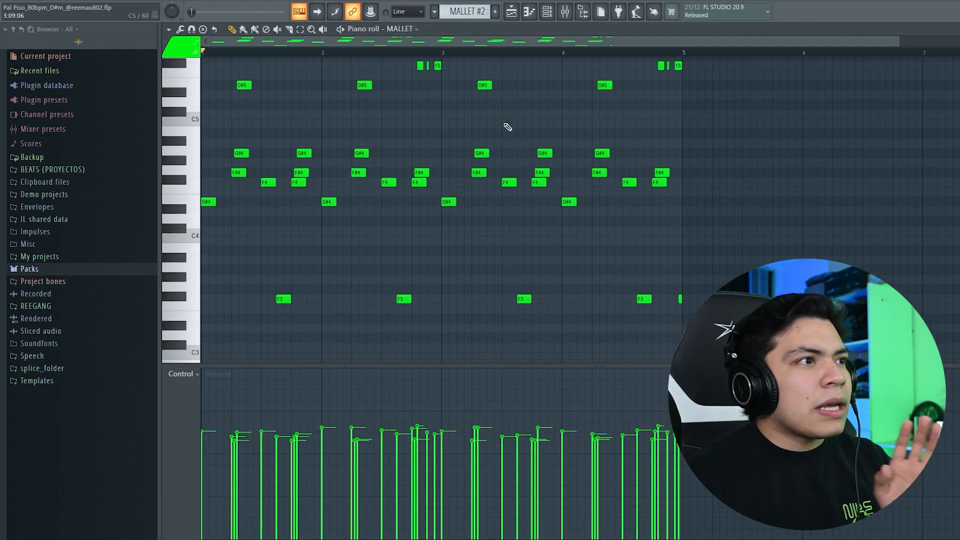
{"action": "scroll", "coordinate": [506, 140], "scroll_direction": "up", "scroll_amount": 3}
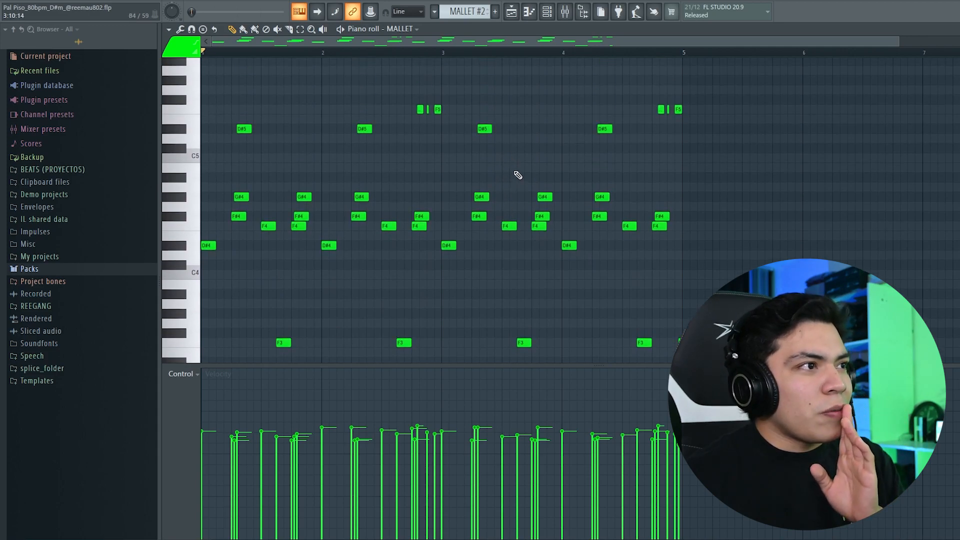
{"action": "scroll", "coordinate": [436, 183], "scroll_direction": "down", "scroll_amount": 1}
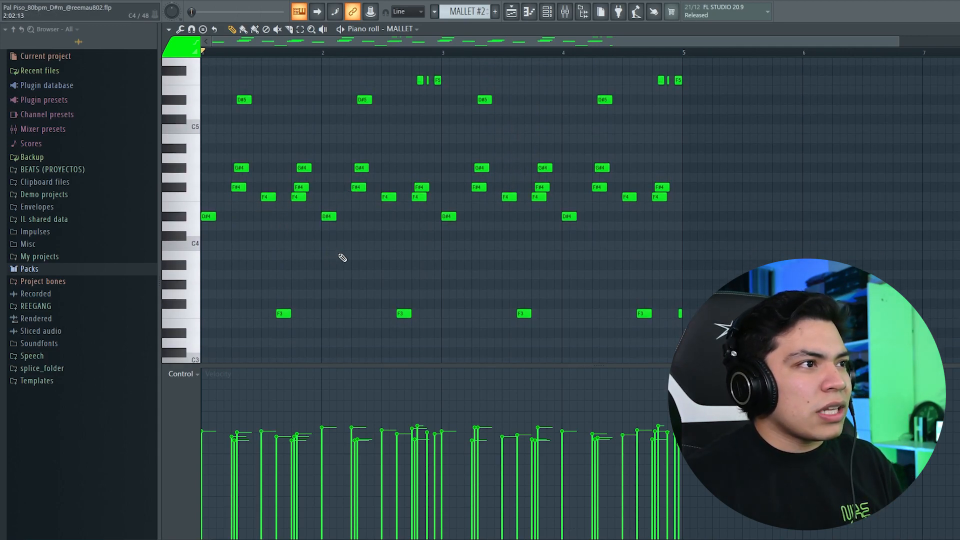
{"action": "key", "text": "space"}
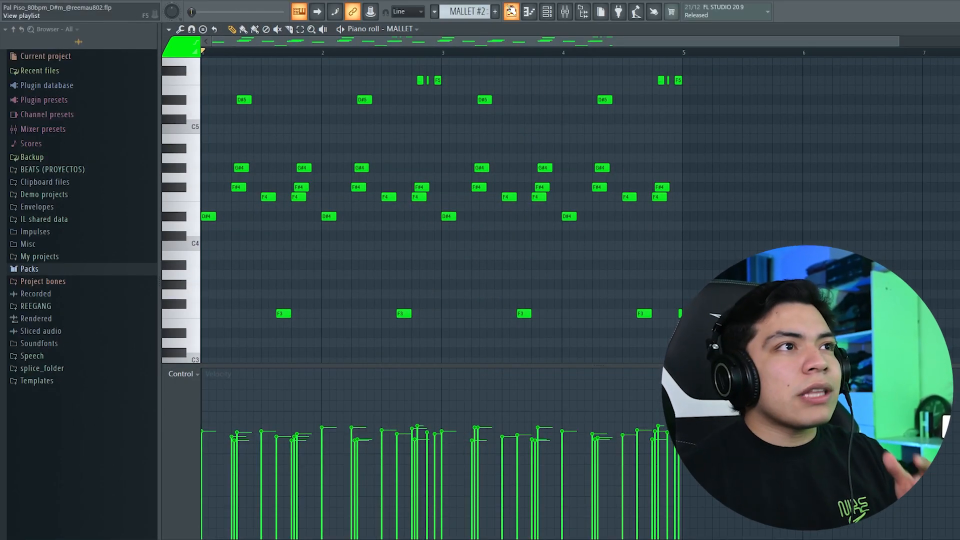
- Select the PLUCKBASS pattern on Track 18 and open its channel
{"action": "left_click", "coordinate": [511, 12]}
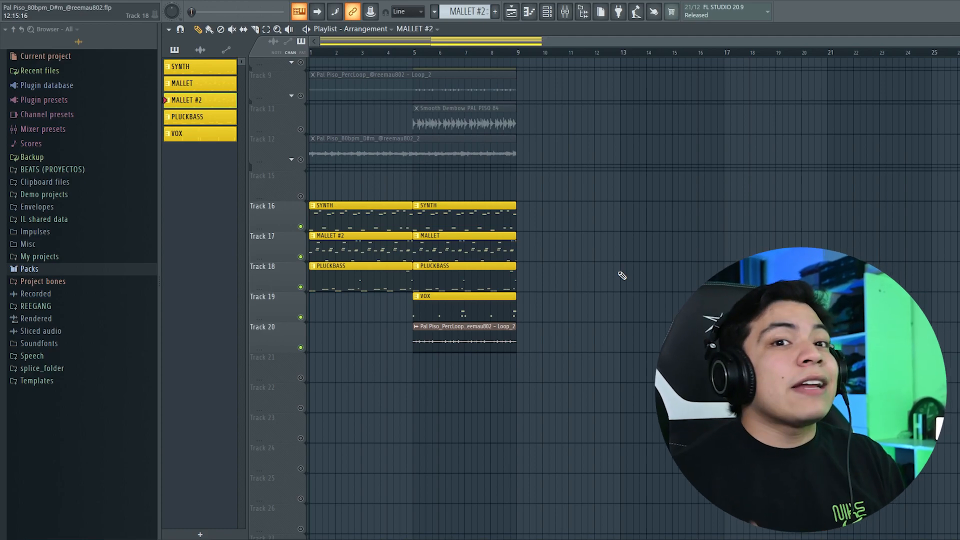
{"action": "left_click", "coordinate": [363, 268]}
{"action": "left_click", "coordinate": [547, 11]}
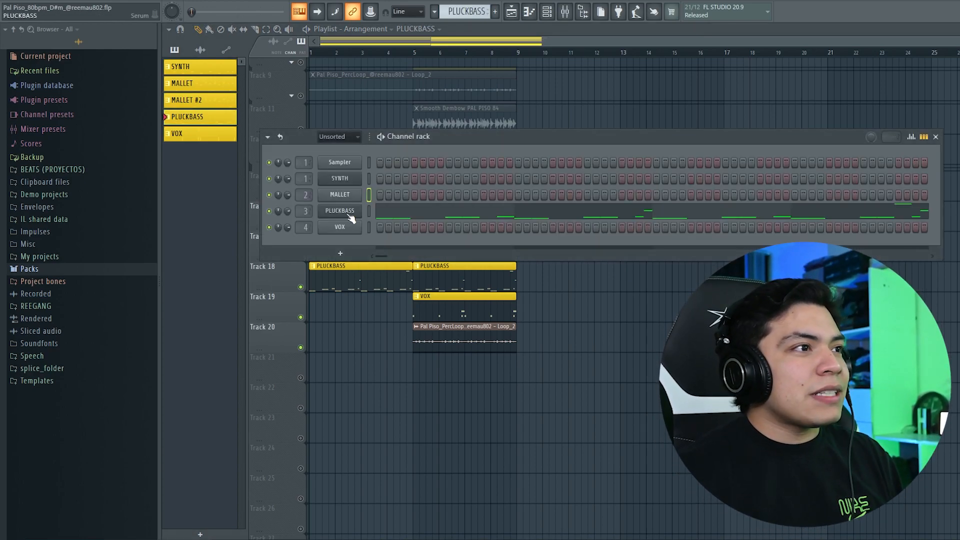
{"action": "left_click", "coordinate": [349, 213]}
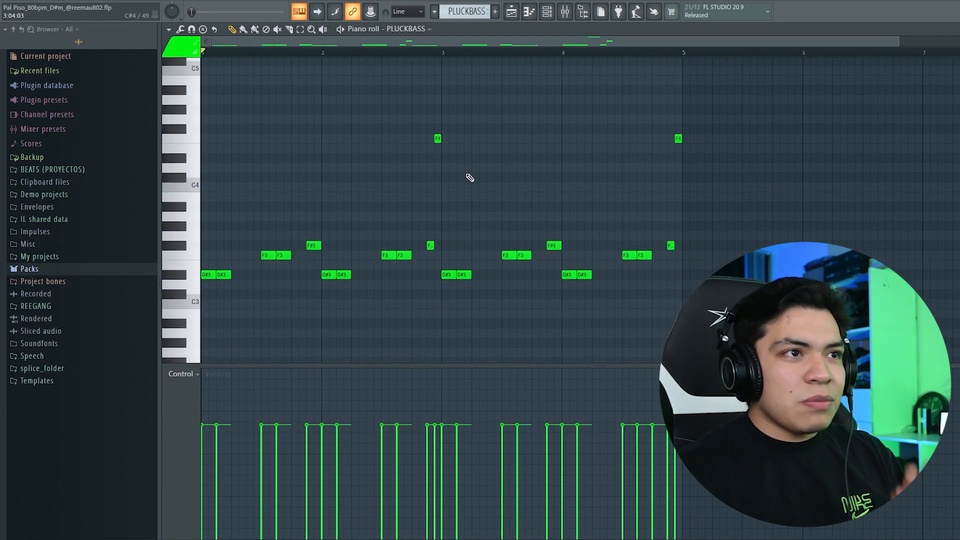
- Examine the full range of the PLUCKBASS notes in the piano roll and play the bass line
{"action": "scroll", "coordinate": [475, 175], "scroll_direction": "up", "scroll_amount": 3}
{"action": "scroll", "coordinate": [471, 58], "scroll_direction": "down", "scroll_amount": 1}
{"action": "scroll", "coordinate": [471, 93], "scroll_direction": "down", "scroll_amount": 1}
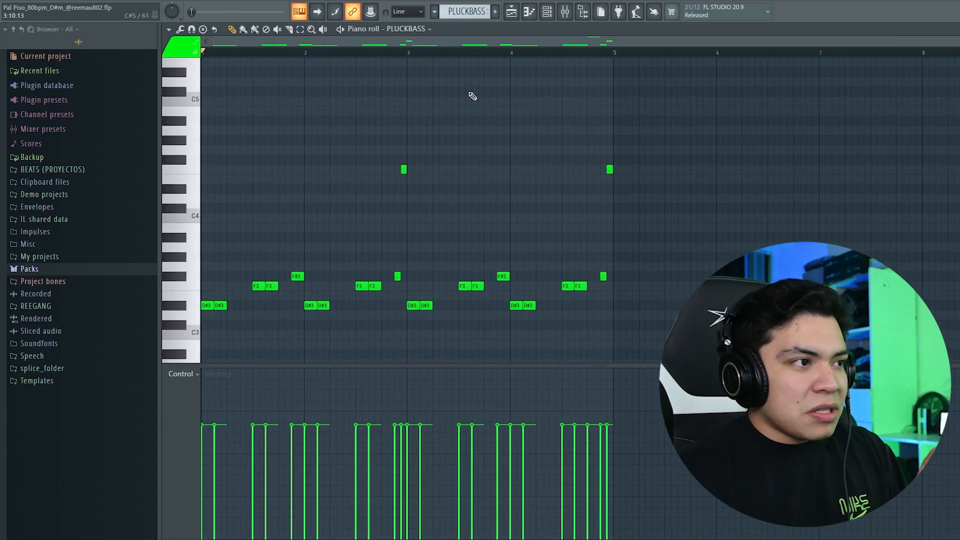
{"action": "scroll", "coordinate": [470, 93], "scroll_direction": "up", "scroll_amount": 1}
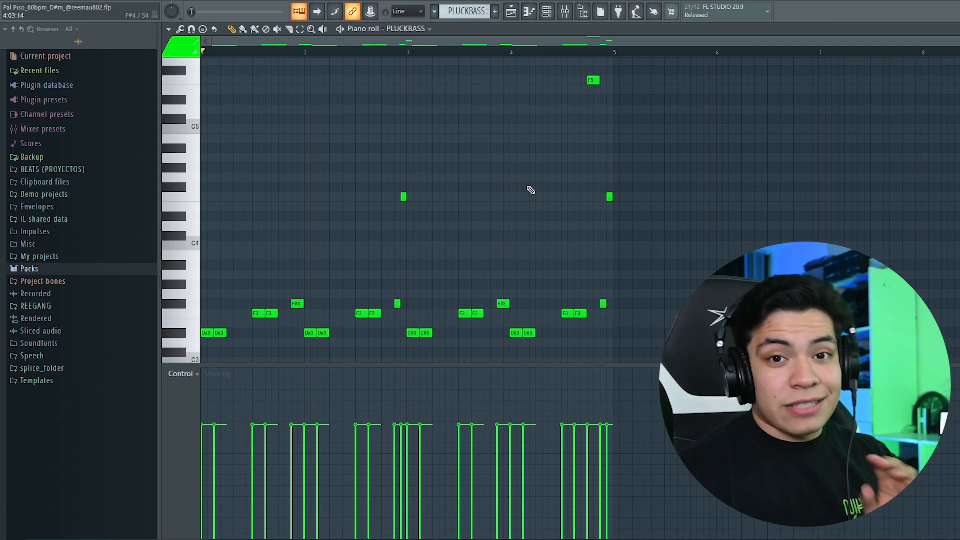
{"action": "key", "text": "space"}
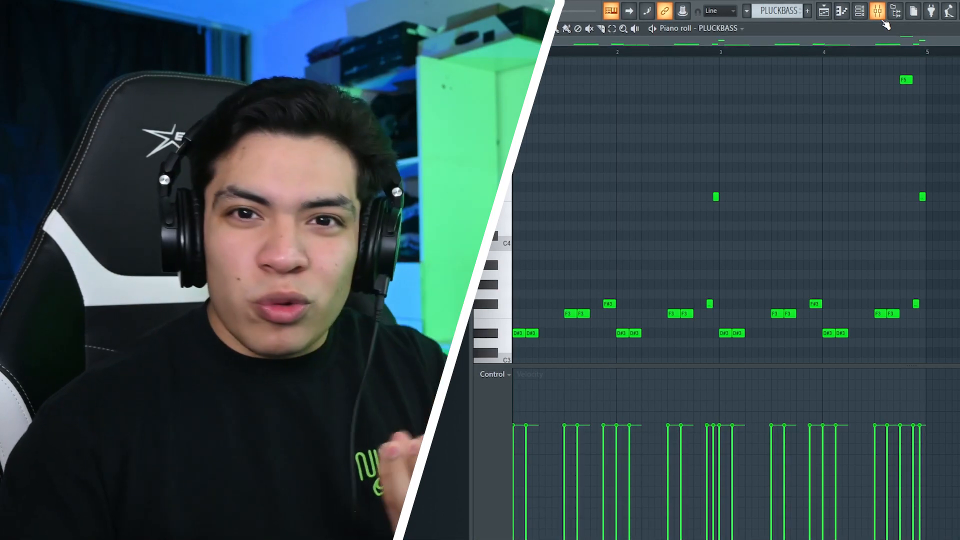
- View the Kickstart settings on the PLUCK BASS mixer track and close the plugin
{"action": "left_click", "coordinate": [879, 14]}
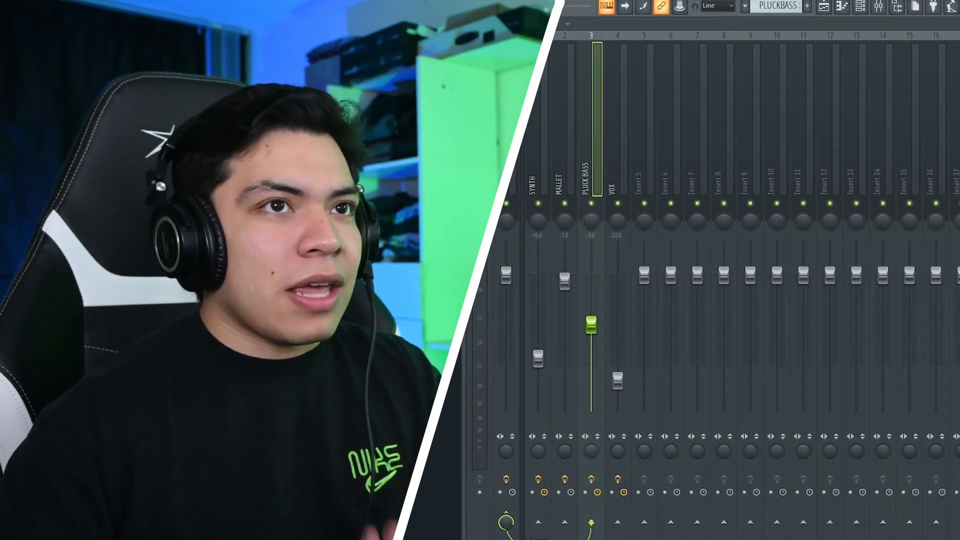
{"action": "left_click", "coordinate": [958, 90]}
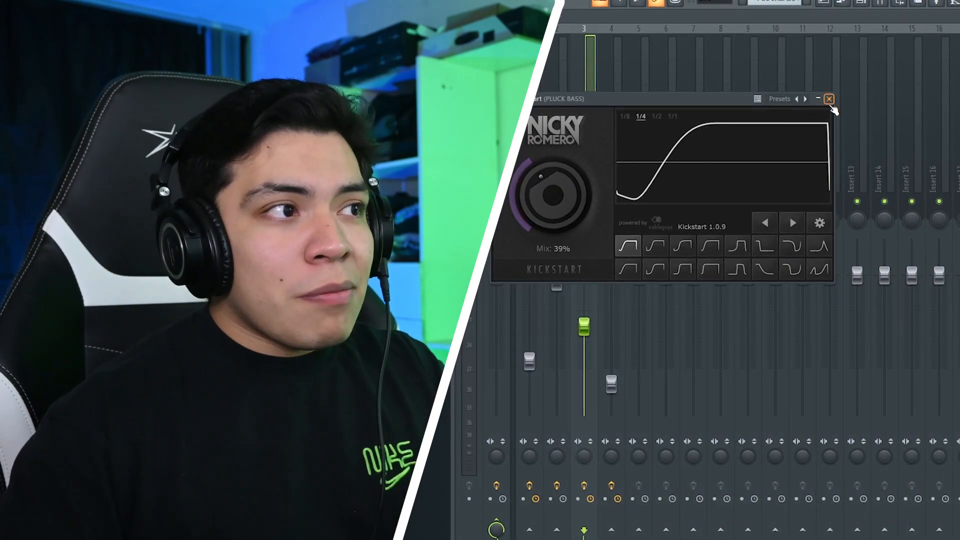
{"action": "left_click", "coordinate": [829, 99]}
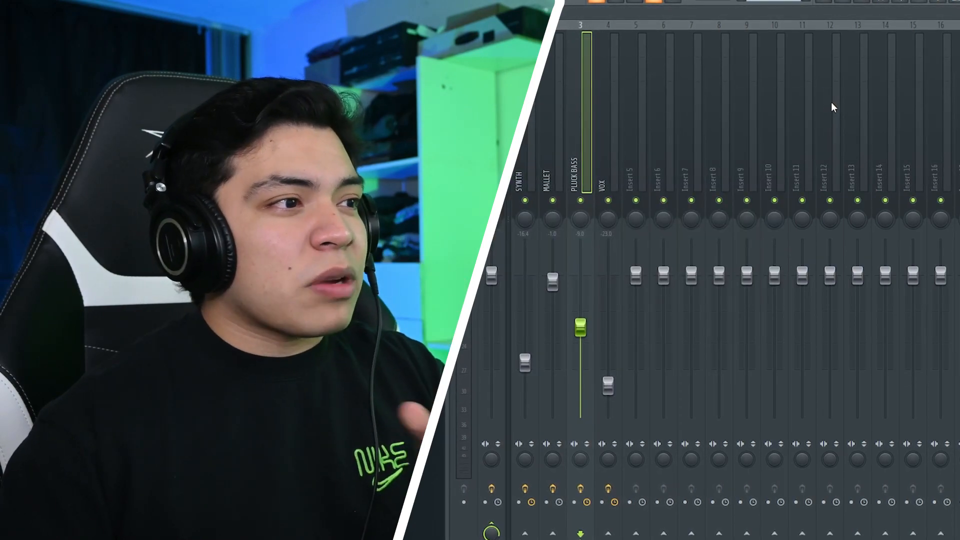
- Select the VOX pattern on Track 19 and view its channel's sample settings and volume envelope
{"action": "left_click", "coordinate": [824, 1]}
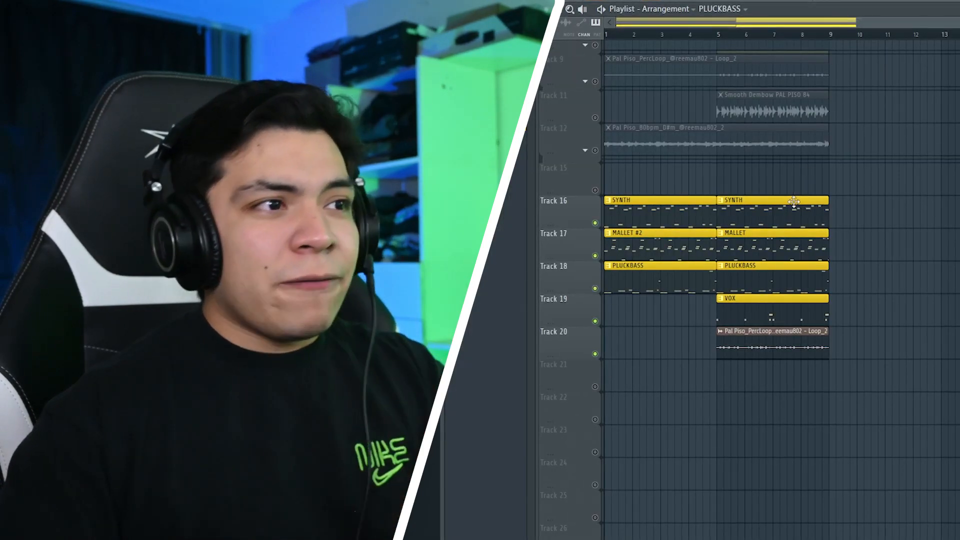
{"action": "scroll", "coordinate": [758, 270], "scroll_direction": "down", "scroll_amount": 1}
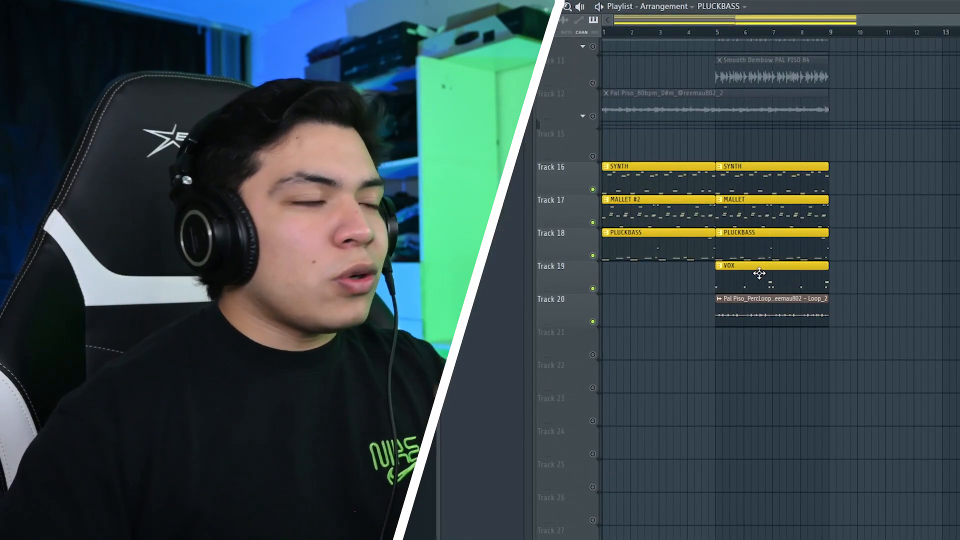
{"action": "left_click", "coordinate": [759, 274]}
{"action": "left_click", "coordinate": [868, 1]}
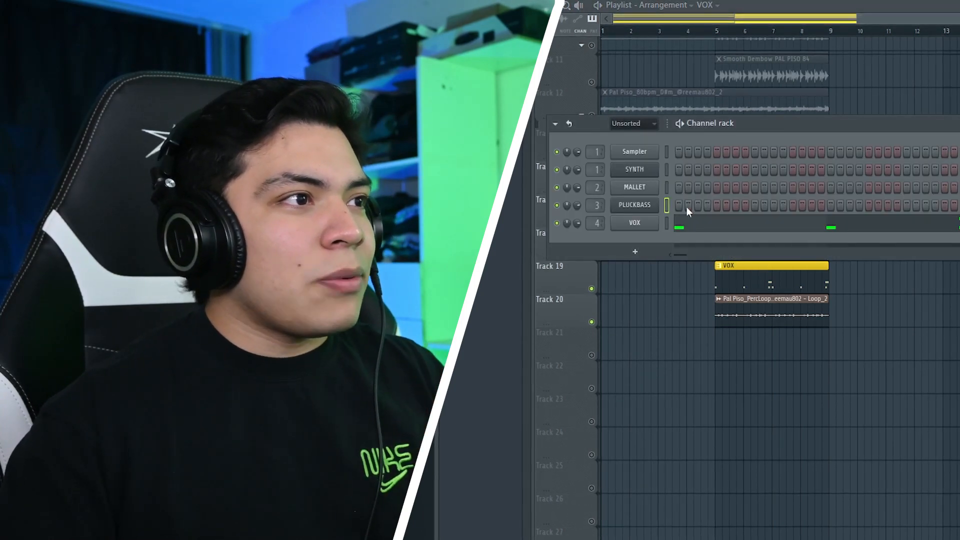
{"action": "left_click", "coordinate": [646, 224]}
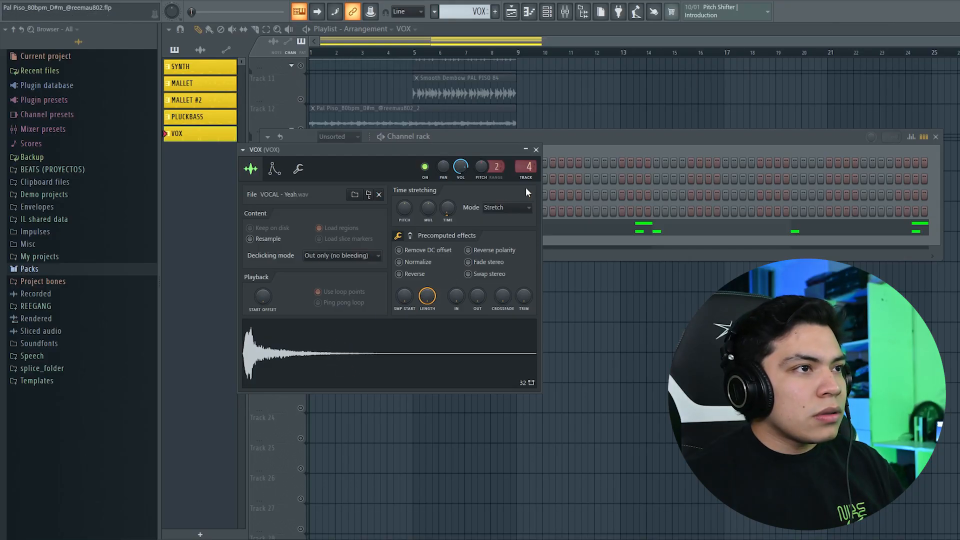
{"action": "left_click", "coordinate": [275, 169]}
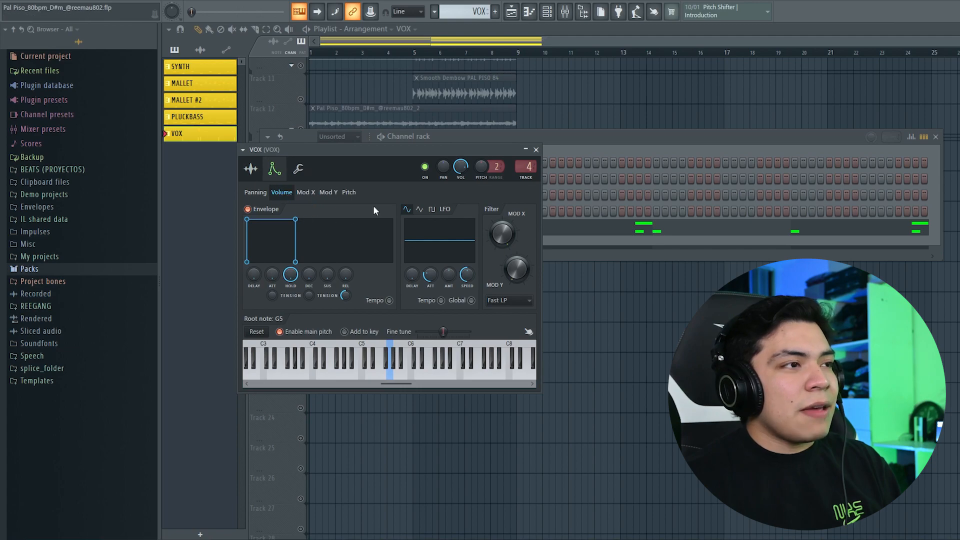
{"action": "left_click", "coordinate": [536, 149]}
- Display the VOX notes in the piano roll and play them
{"action": "left_click", "coordinate": [515, 227]}
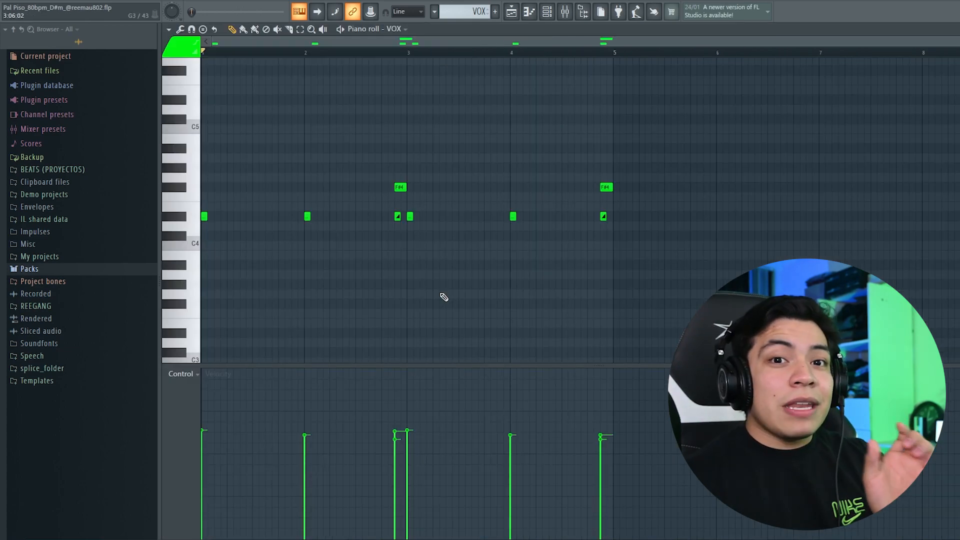
{"action": "key", "text": "space"}
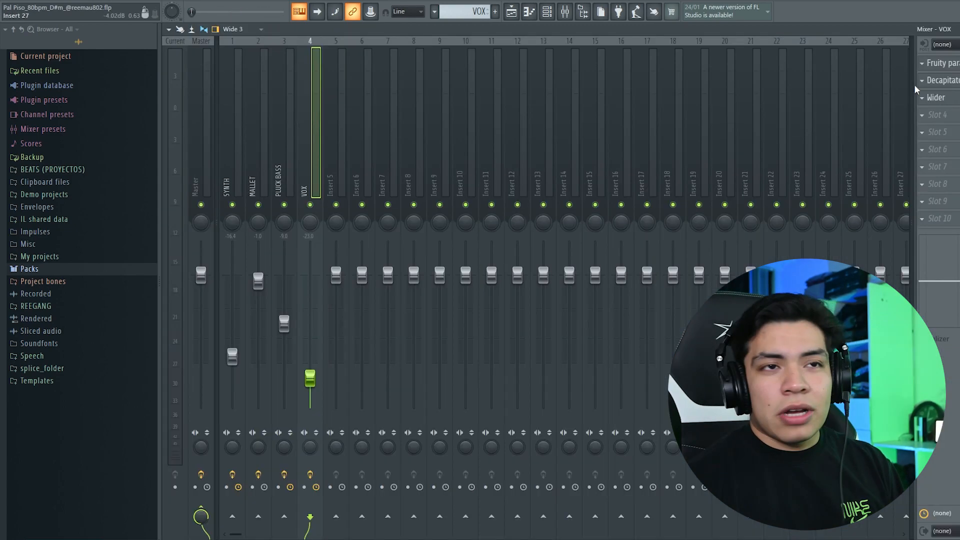
- View the parametric EQ, Decapitator and Wider effects on the VOX mixer track
{"action": "left_click", "coordinate": [945, 63]}
{"action": "left_click", "coordinate": [943, 80]}
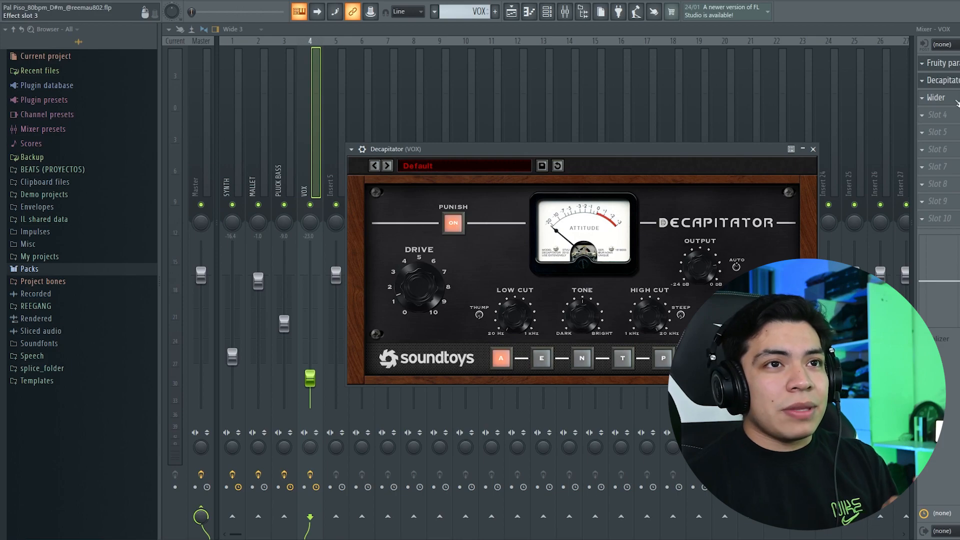
{"action": "left_click", "coordinate": [957, 100]}
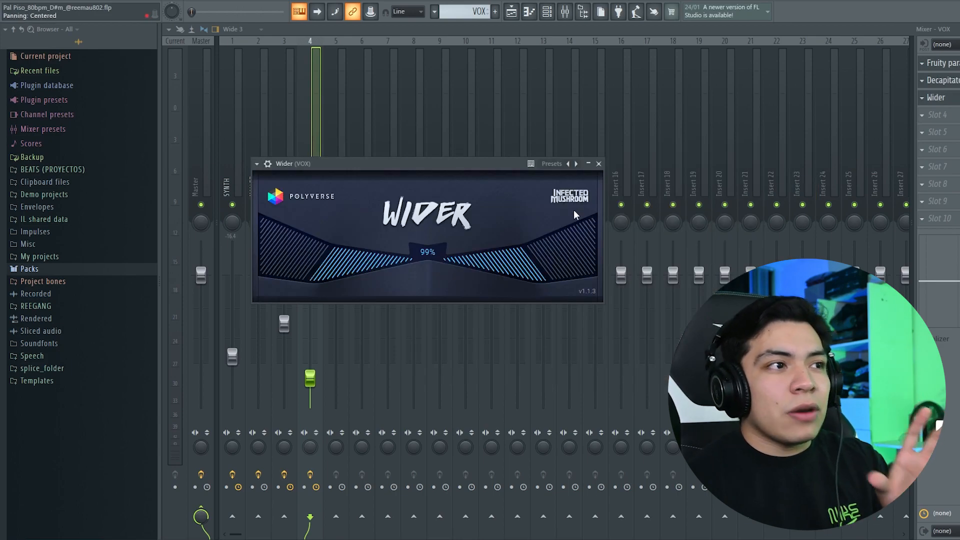
- Reopen the VOX pattern from the playlist and examine its notes in the piano roll
{"action": "left_click", "coordinate": [519, 20]}
{"action": "double_click", "coordinate": [462, 287]}
{"action": "left_click_drag", "start_coordinate": [392, 301], "coordinate": [742, 296]}
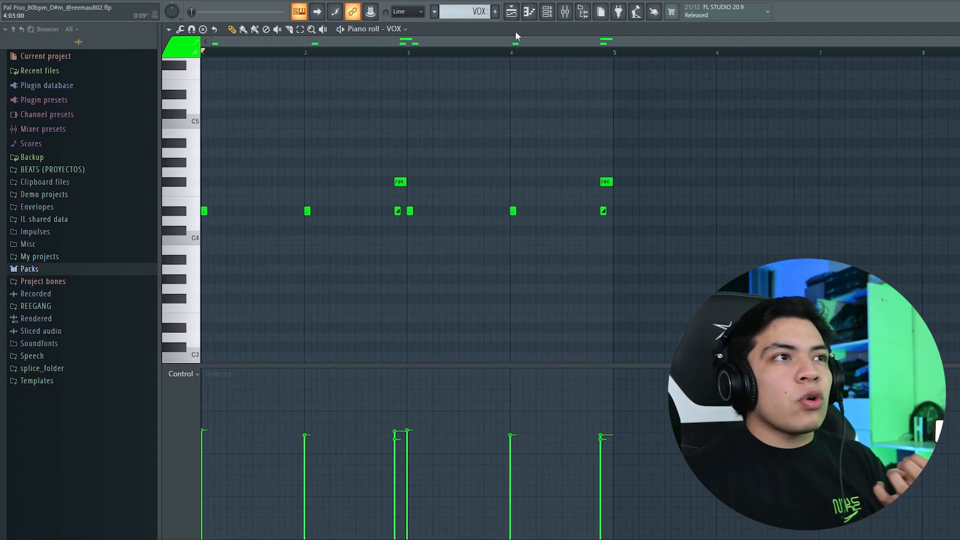
- Solo the percussion loop on Track 20, play it from bar 5, then stop playback and turn off the solo
{"action": "left_click", "coordinate": [518, 16]}
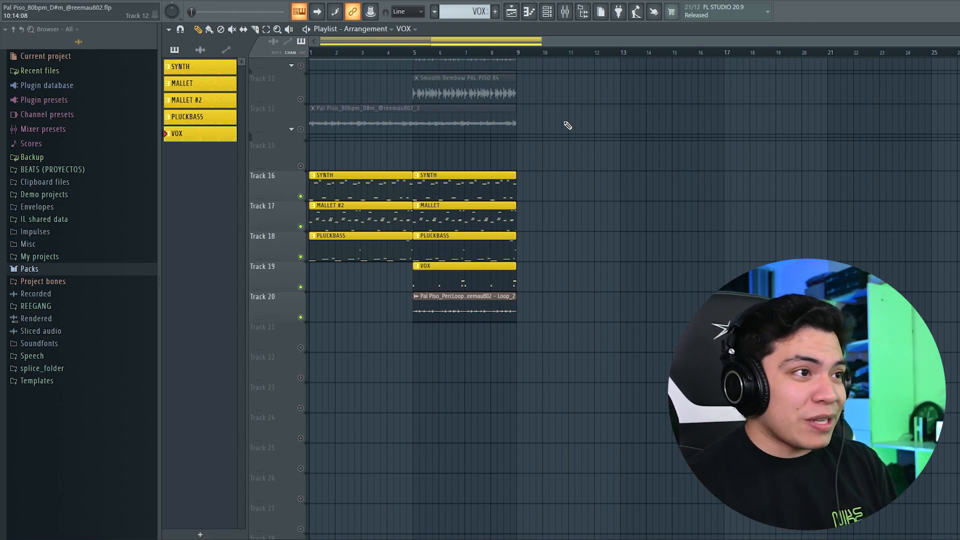
{"action": "left_click", "coordinate": [417, 57]}
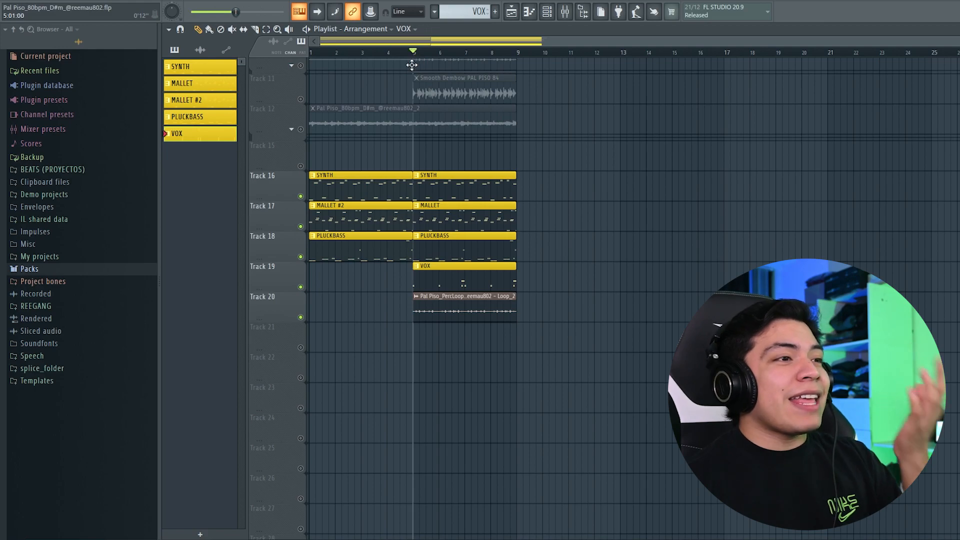
{"action": "left_click", "coordinate": [302, 320], "text": "ctrl"}
{"action": "key", "text": "space"}
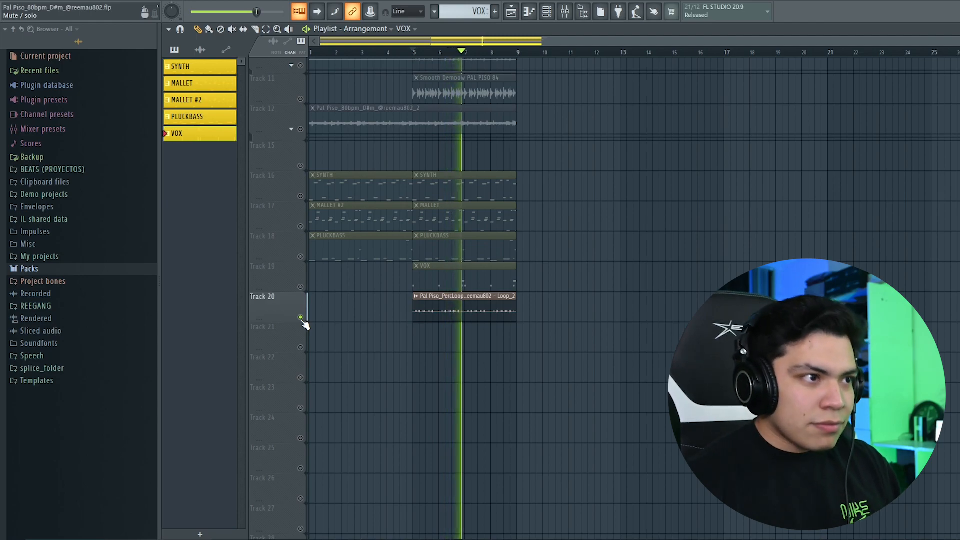
{"action": "left_click", "coordinate": [300, 317], "text": "ctrl"}
{"action": "key", "text": "space"}
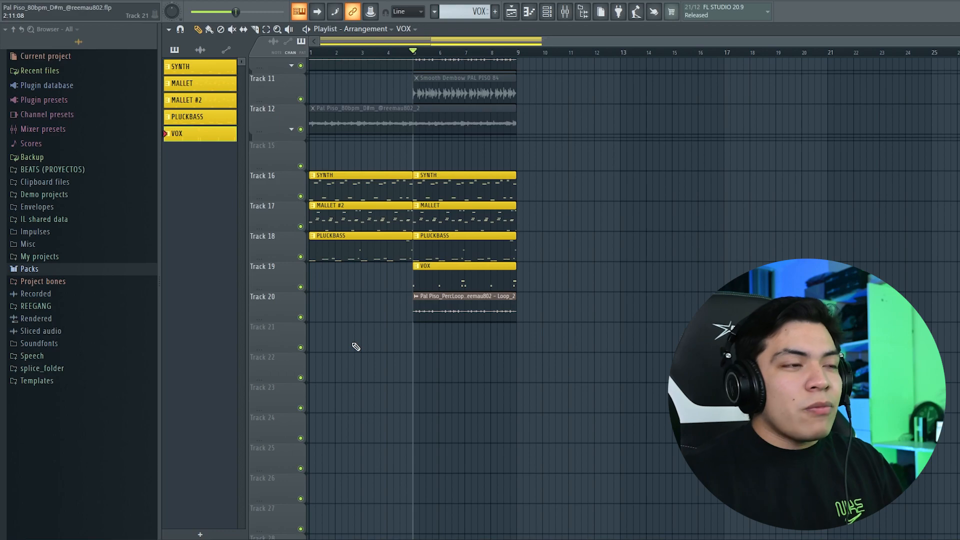
- Check the clip settings of the percussion loop on Track 20 and of the PERCLOOP clip grouped under Track 9
{"action": "double_click", "coordinate": [444, 312]}
{"action": "right_click", "coordinate": [627, 201]}
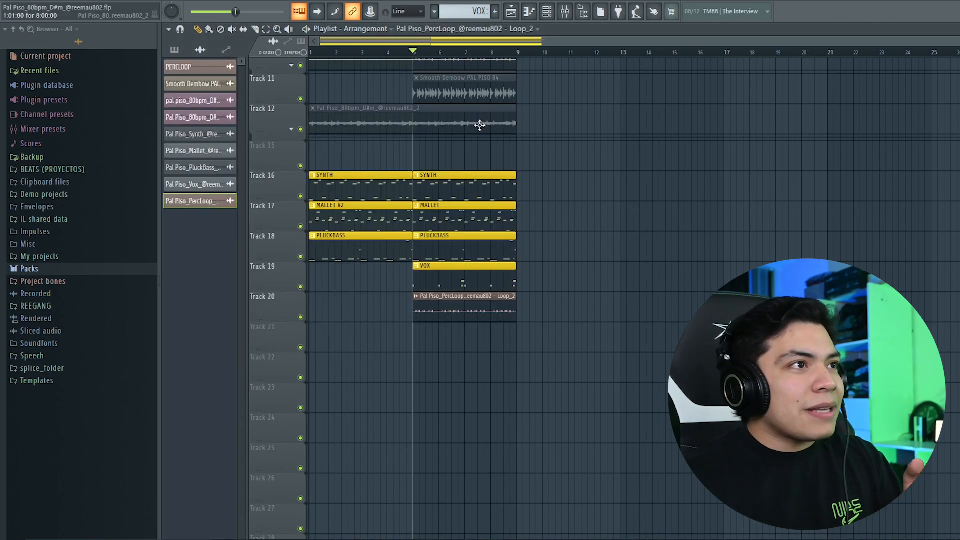
{"action": "scroll", "coordinate": [430, 150], "scroll_direction": "up", "scroll_amount": 4}
{"action": "left_click", "coordinate": [292, 186]}
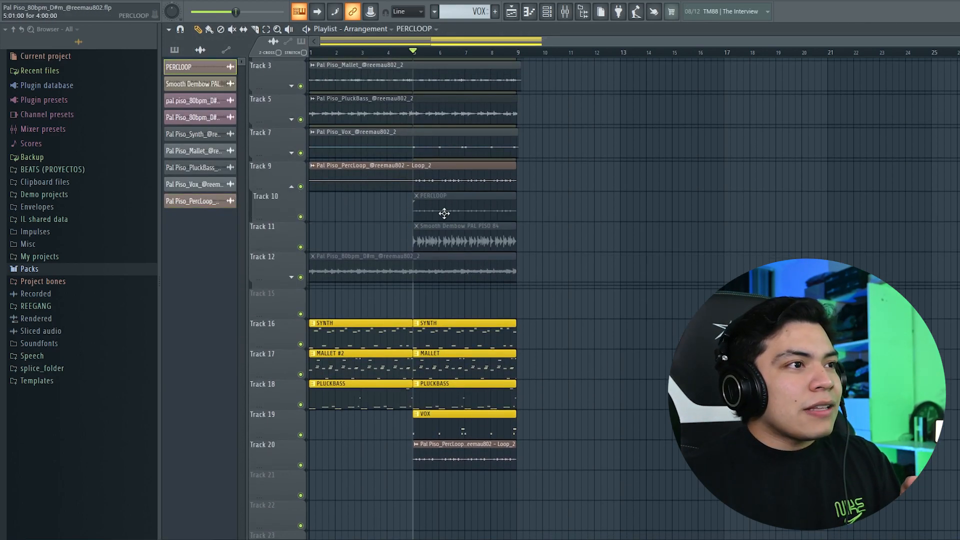
{"action": "double_click", "coordinate": [444, 212]}
{"action": "left_click", "coordinate": [597, 265]}
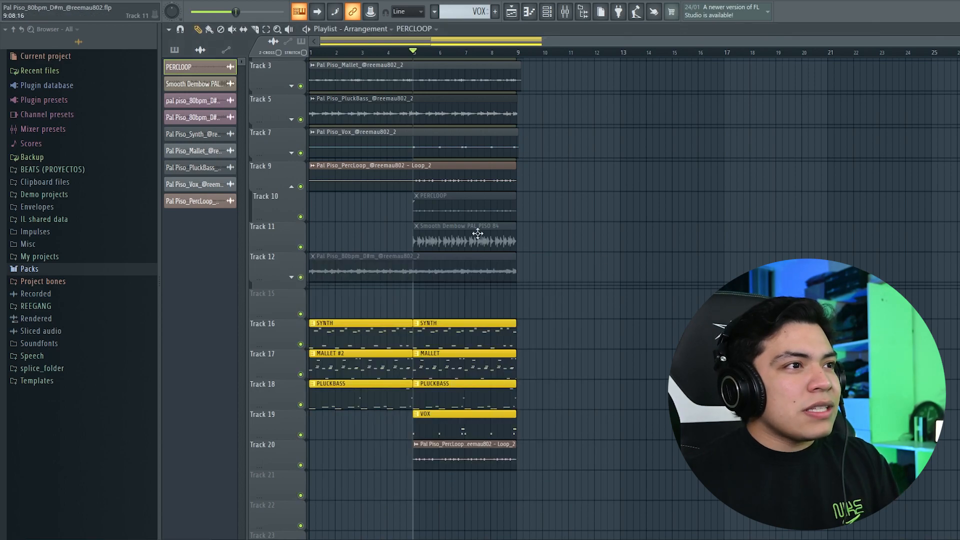
{"action": "left_click", "coordinate": [293, 189]}
{"action": "scroll", "coordinate": [665, 265], "scroll_direction": "down", "scroll_amount": 1}
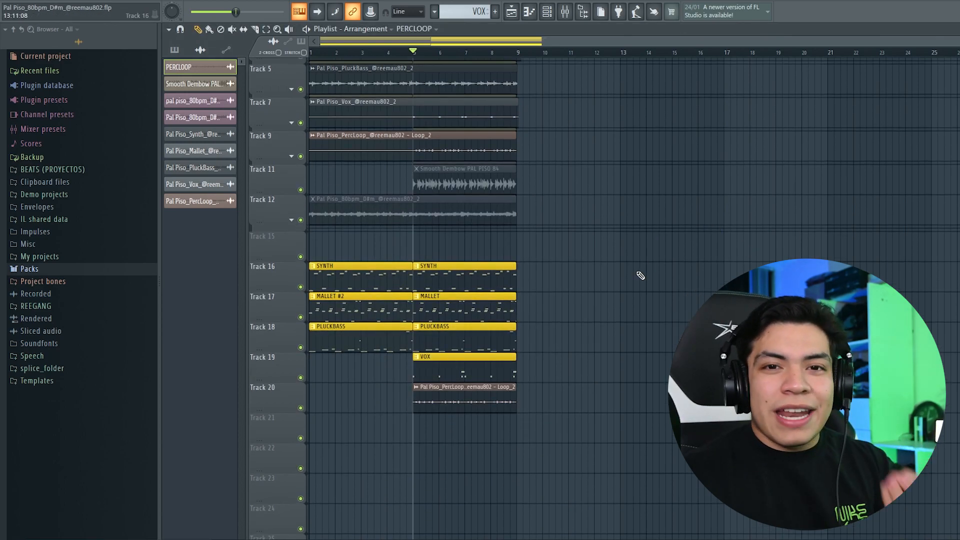